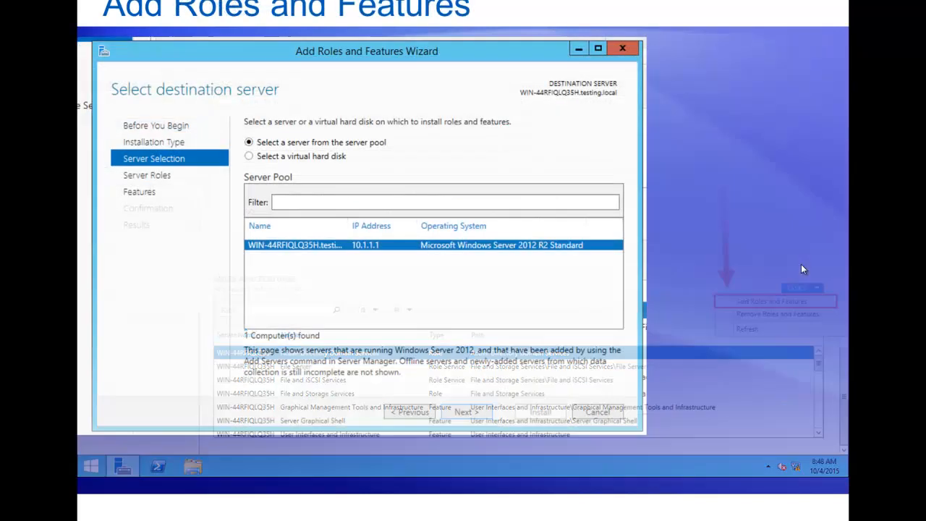
{"action": "left_click", "coordinate": [802, 270]}
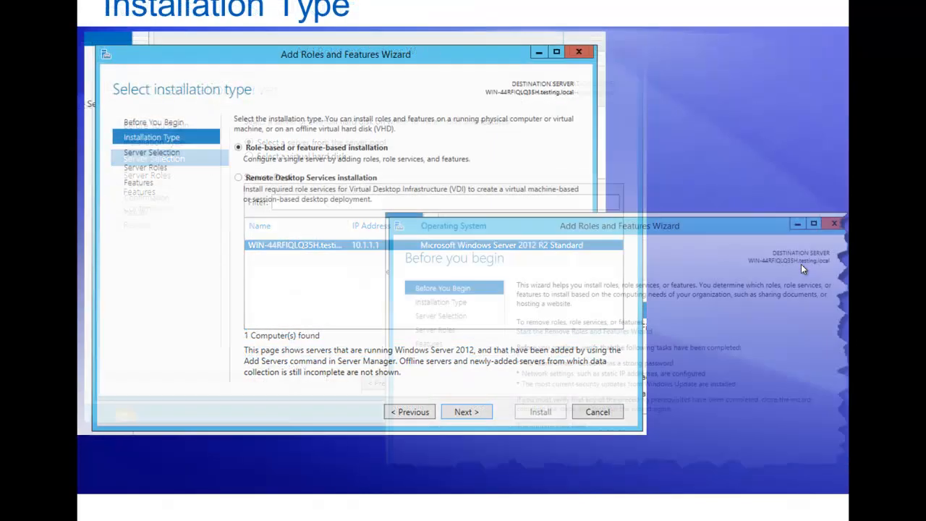
{"action": "left_click", "coordinate": [801, 269]}
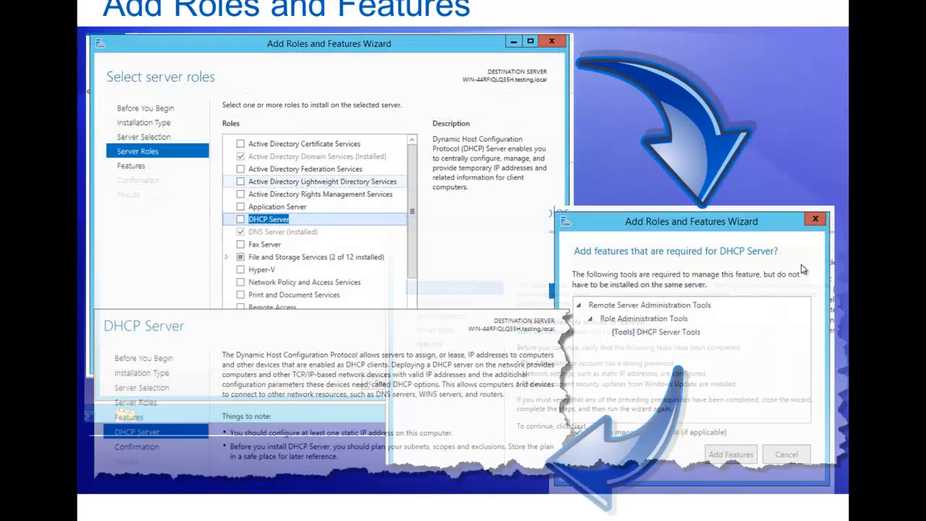
{"action": "left_click", "coordinate": [801, 269]}
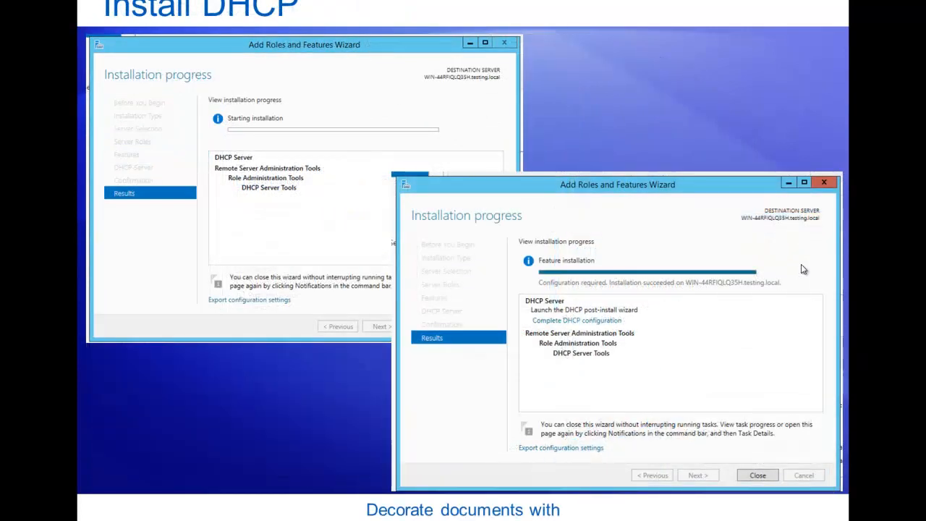
{"action": "left_click", "coordinate": [802, 269]}
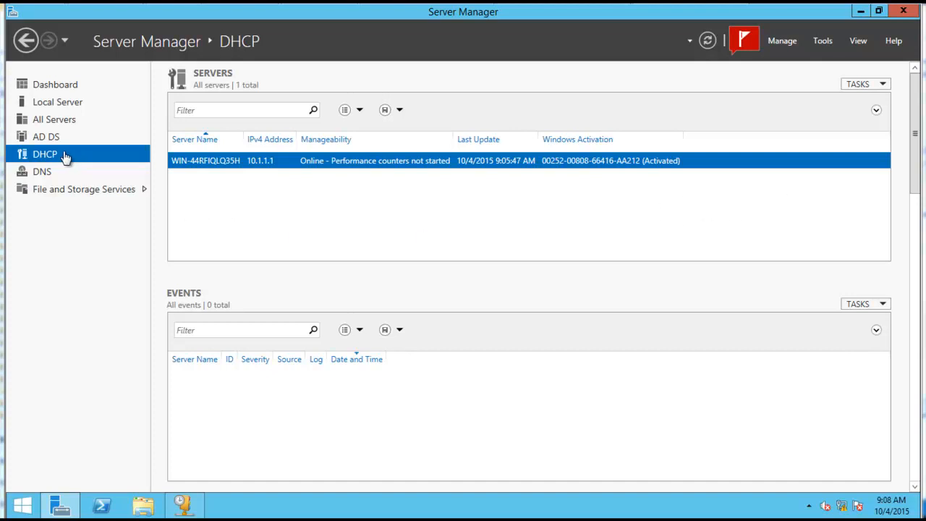
Step: Switch to the DHCP management console and maximize its window
{"action": "right_click", "coordinate": [239, 165]}
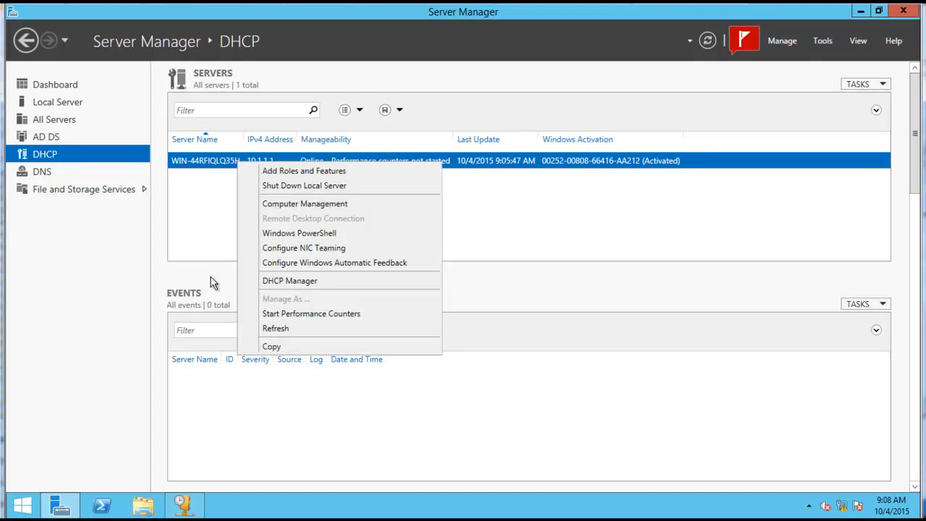
{"action": "left_click", "coordinate": [187, 506]}
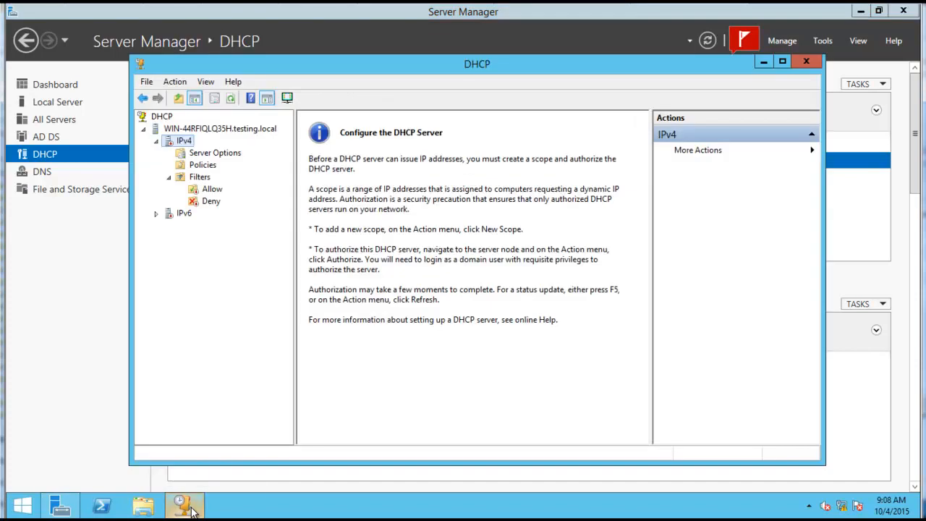
{"action": "double_click", "coordinate": [305, 64]}
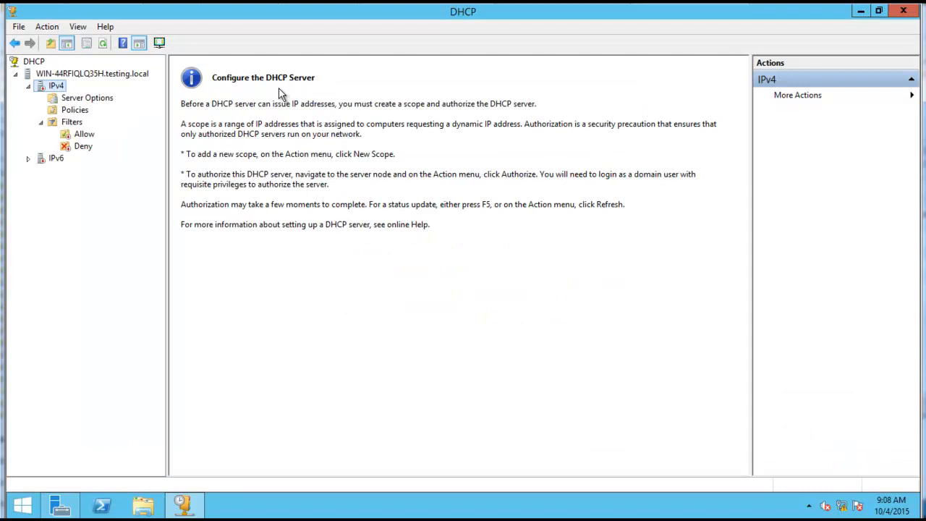
Step: Start a new scope under IPv4, name it Class1B, and continue to the IP address range
{"action": "right_click", "coordinate": [63, 85]}
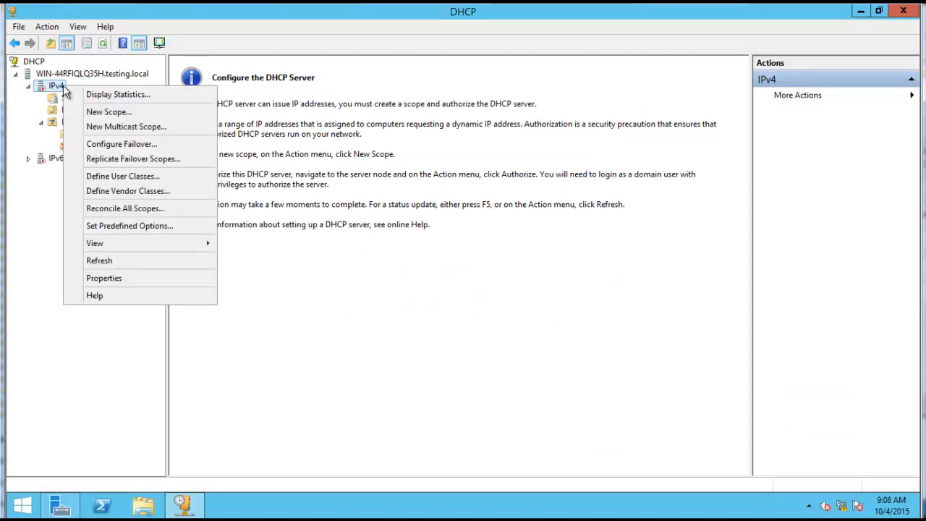
{"action": "left_click", "coordinate": [133, 111]}
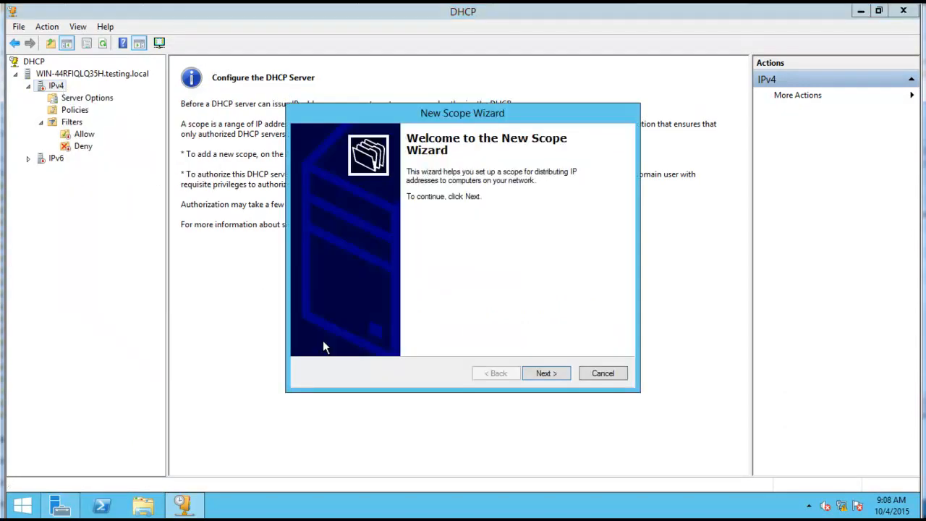
{"action": "left_click", "coordinate": [554, 374]}
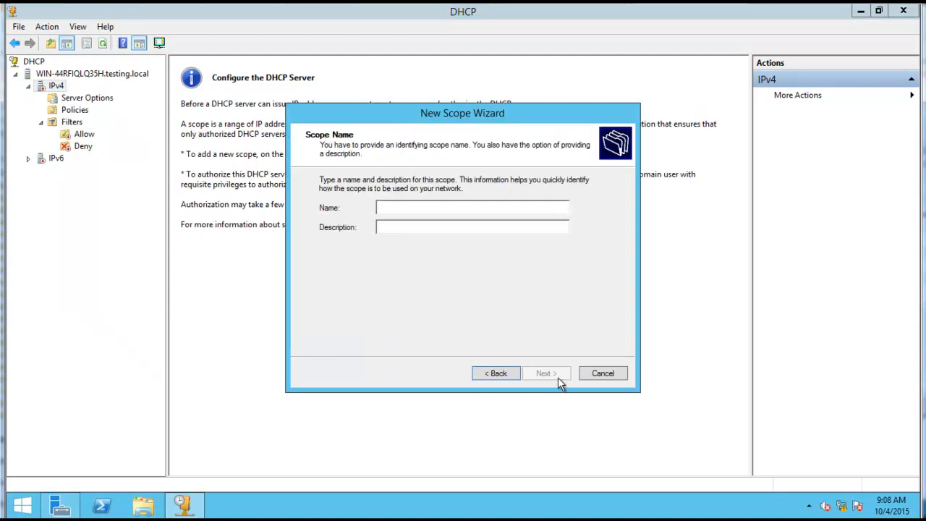
{"action": "type", "text": "C"}
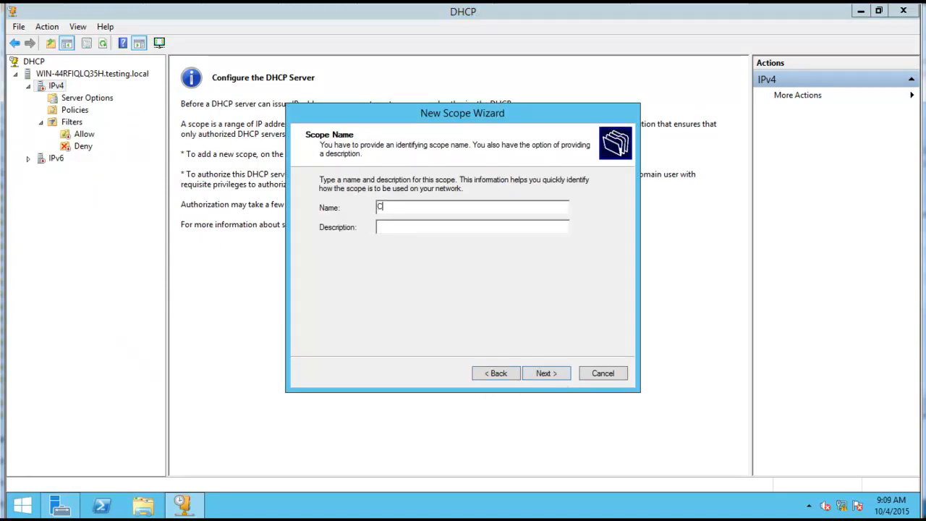
{"action": "type", "text": "lass1B"}
{"action": "left_click", "coordinate": [558, 377]}
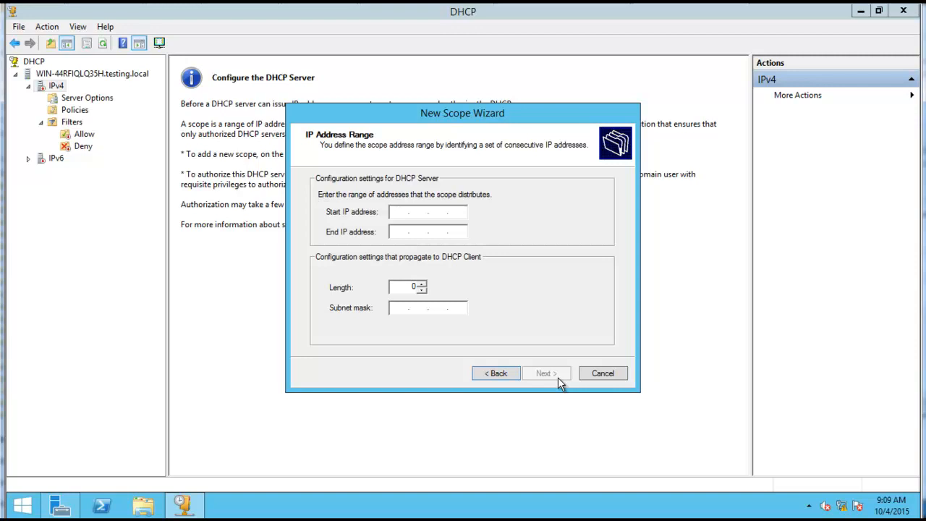
Step: Set the scope's address range from 192.168.25.10 to 192.168.25.200, recheck it, and proceed to the exclusions
{"action": "type", "text": "192.168.25.10"}
{"action": "left_click", "coordinate": [396, 231]}
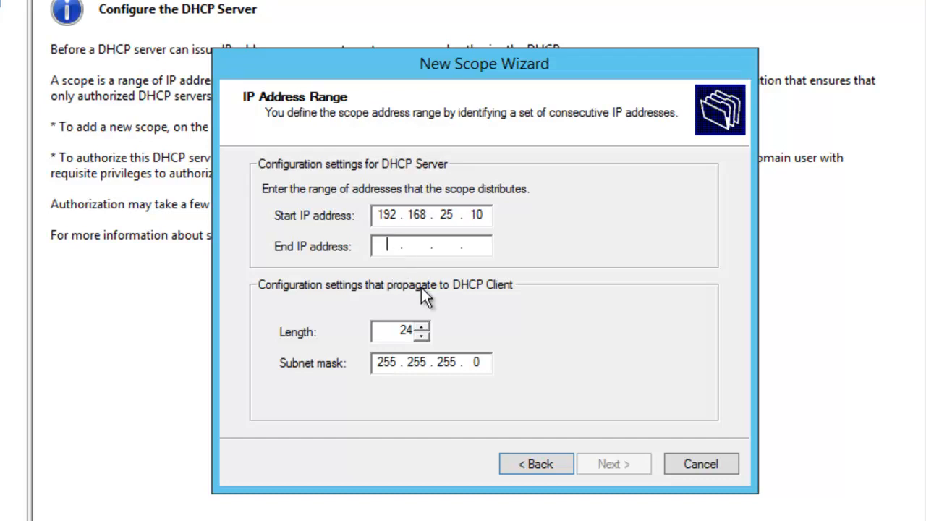
{"action": "type", "text": "192.168.25."}
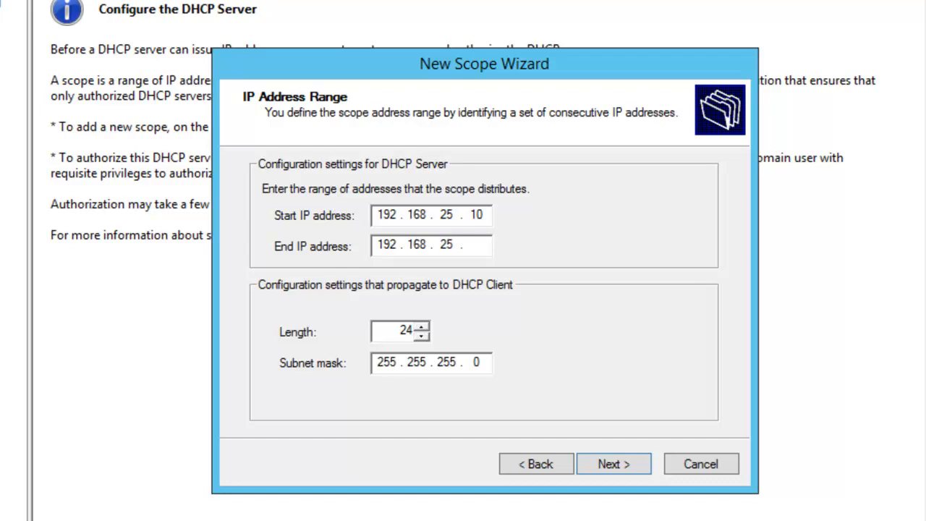
{"action": "type", "text": "200"}
{"action": "left_click", "coordinate": [604, 467]}
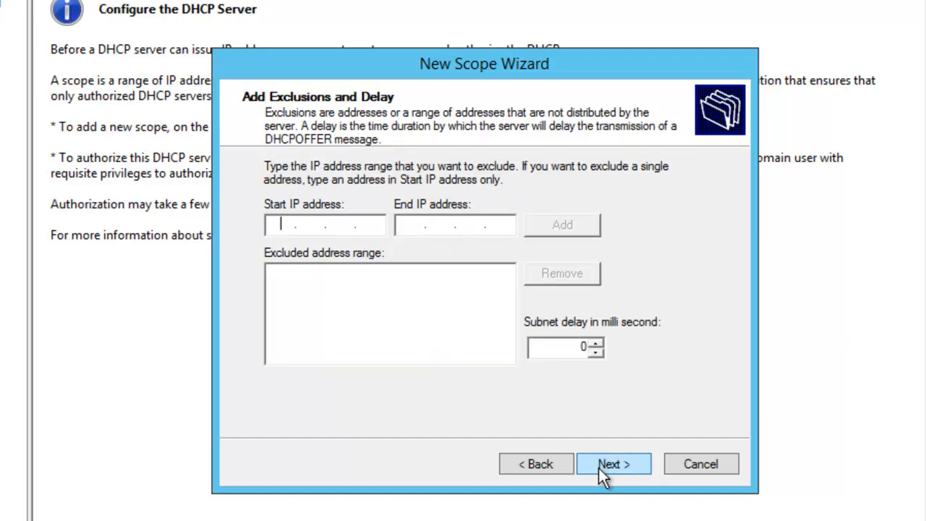
{"action": "left_click", "coordinate": [556, 463]}
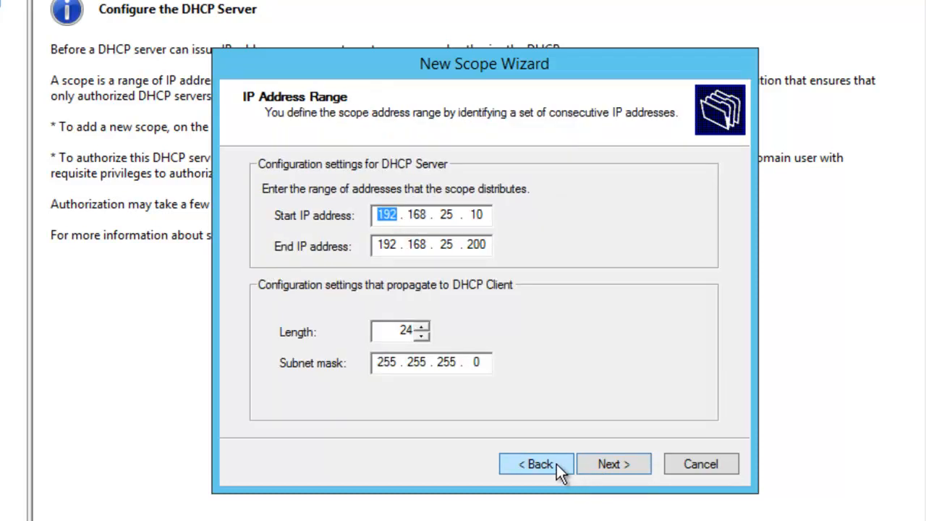
{"action": "left_click", "coordinate": [618, 464]}
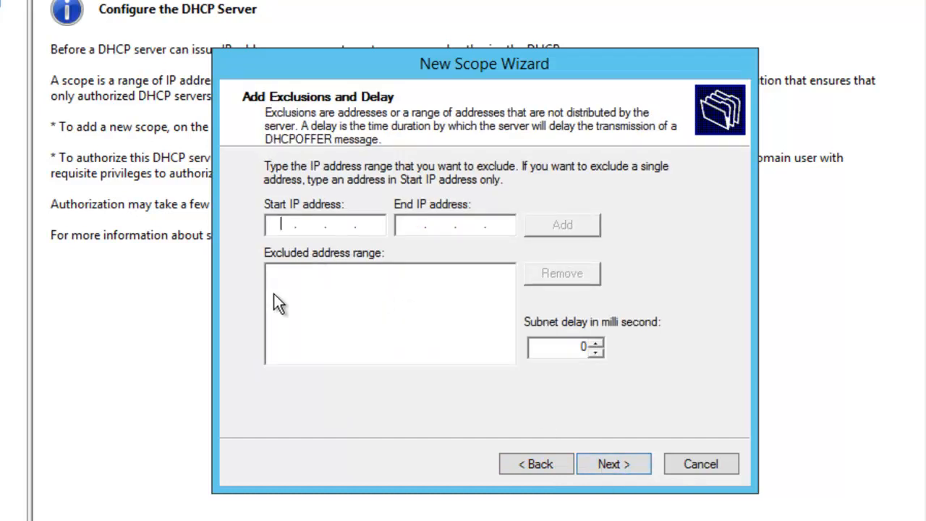
Step: Add an exclusion with start and end IP address 192.168.25.100
{"action": "type", "text": "192 . 168 . 25 . 100"}
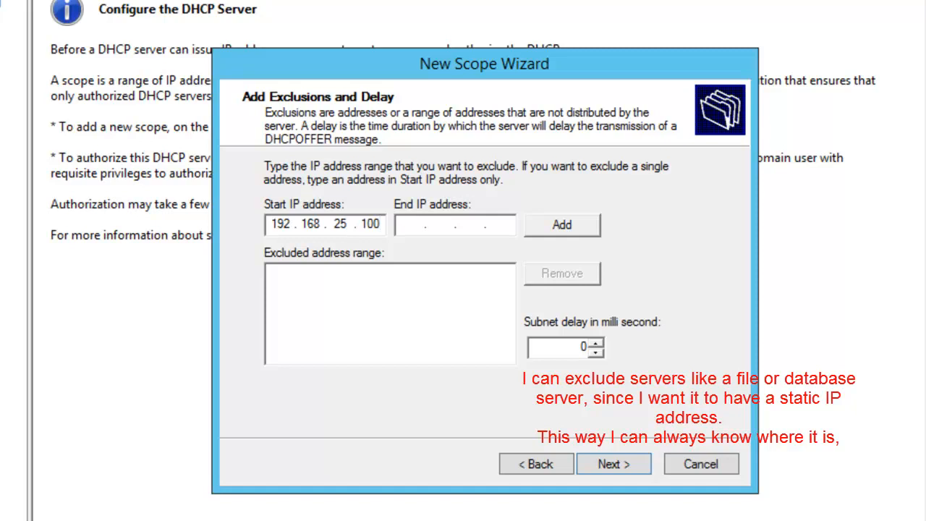
{"action": "left_click", "coordinate": [405, 228]}
{"action": "type", "text": "192 . 168 . 25 . 100"}
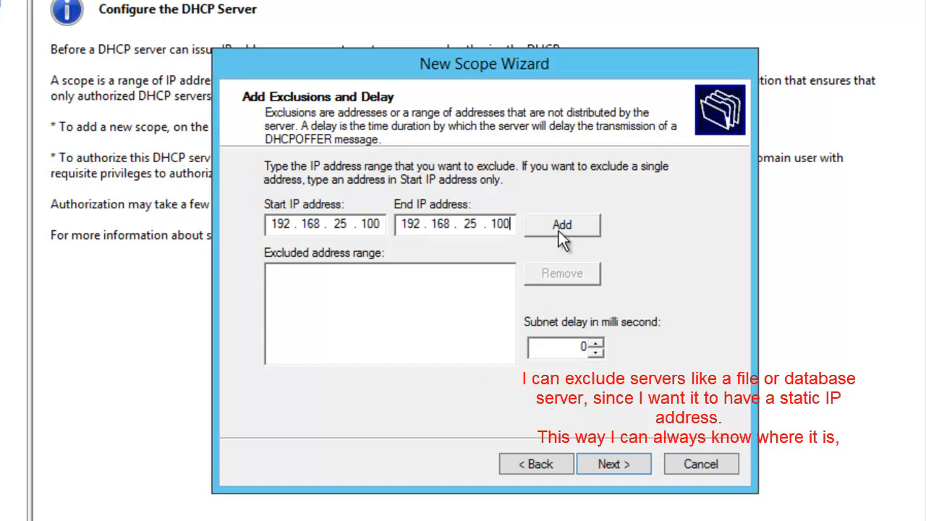
{"action": "left_click", "coordinate": [563, 225]}
Step: Add a second exclusion with start and end IP address 192.168.25.200 and continue to the lease duration
{"action": "left_click", "coordinate": [282, 225]}
{"action": "type", "text": "192 . 168 . 25 . 200"}
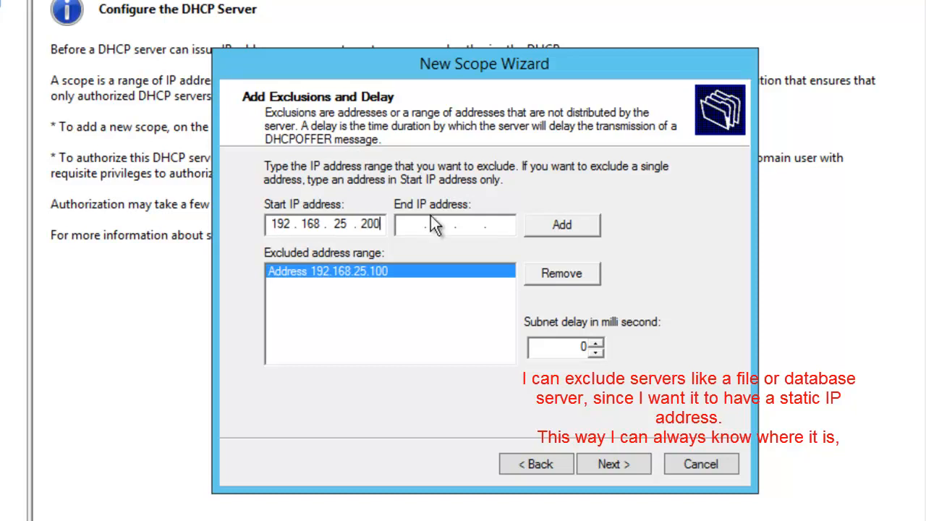
{"action": "left_click", "coordinate": [409, 221]}
{"action": "type", "text": "192.168.25."}
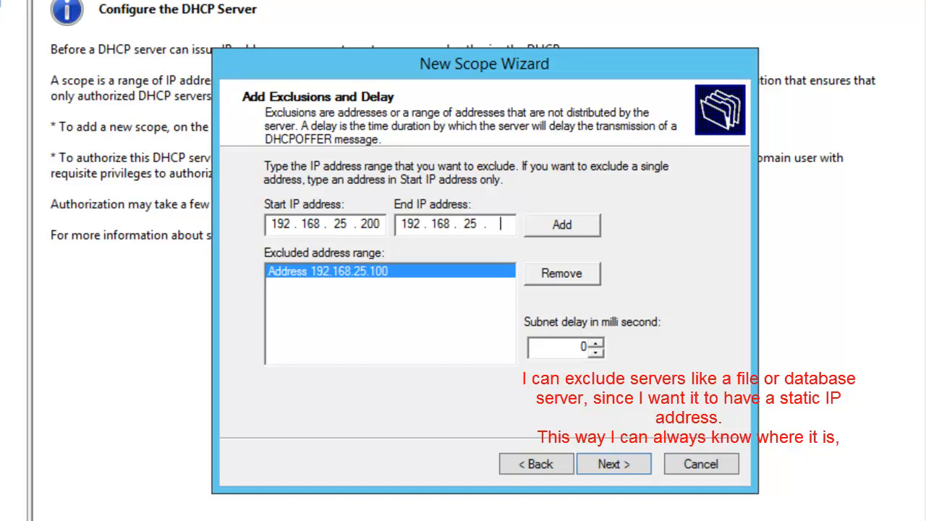
{"action": "type", "text": "200"}
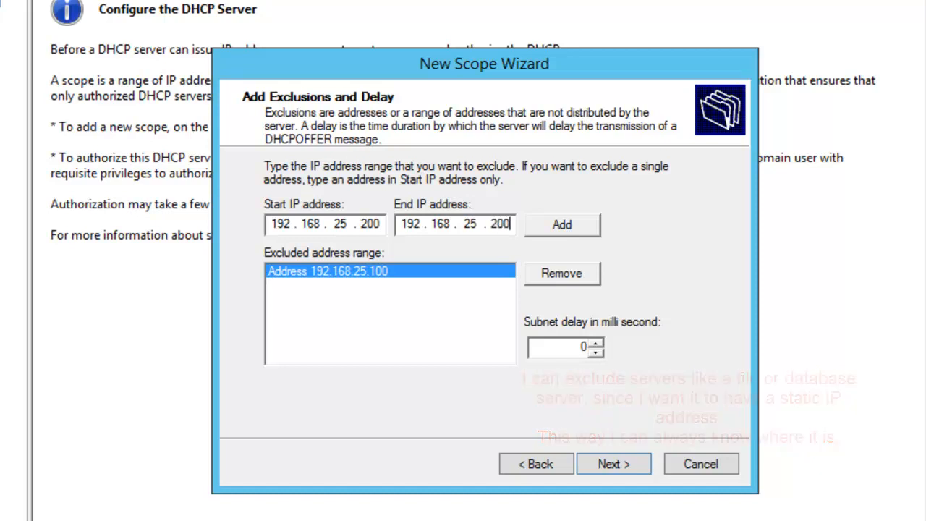
{"action": "left_click", "coordinate": [560, 223]}
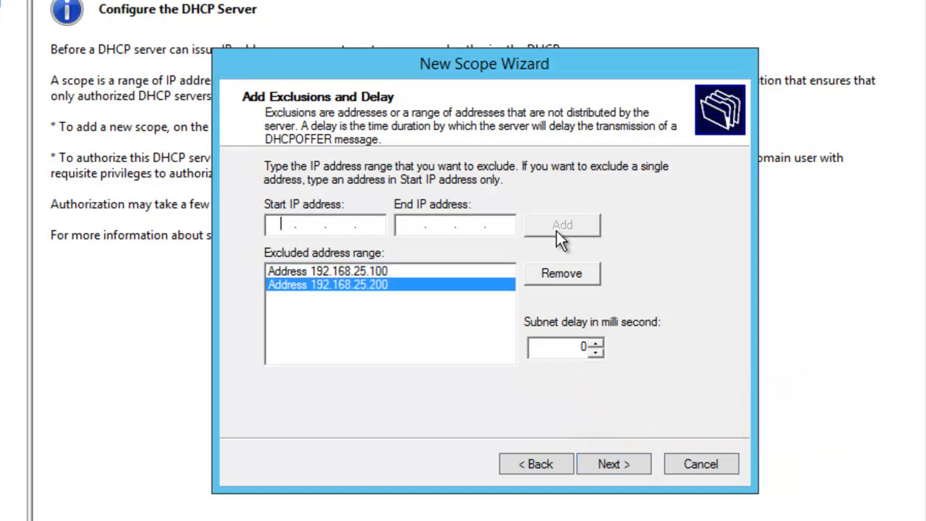
{"action": "left_click", "coordinate": [629, 461]}
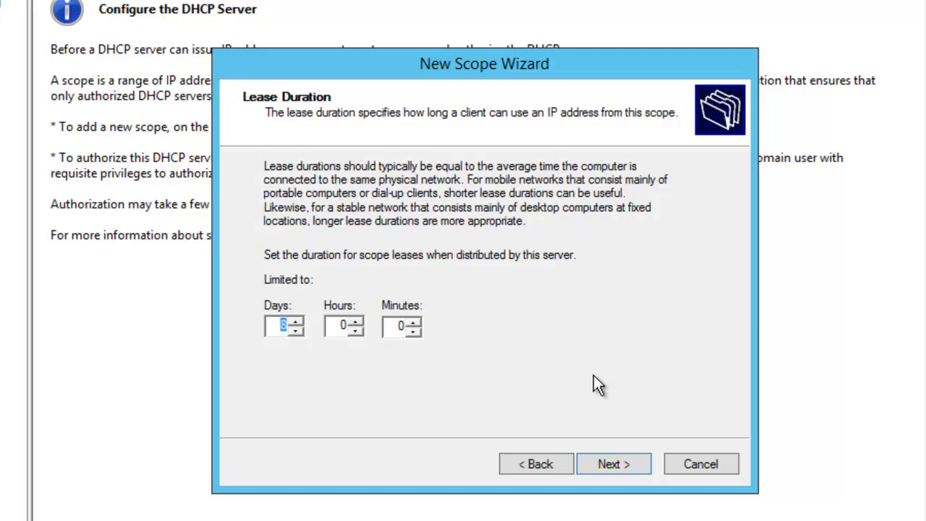
Step: Set the scope's lease duration to 0 days and 3 hours, and continue to the DHCP options
{"action": "left_click", "coordinate": [343, 326]}
{"action": "type", "text": "3"}
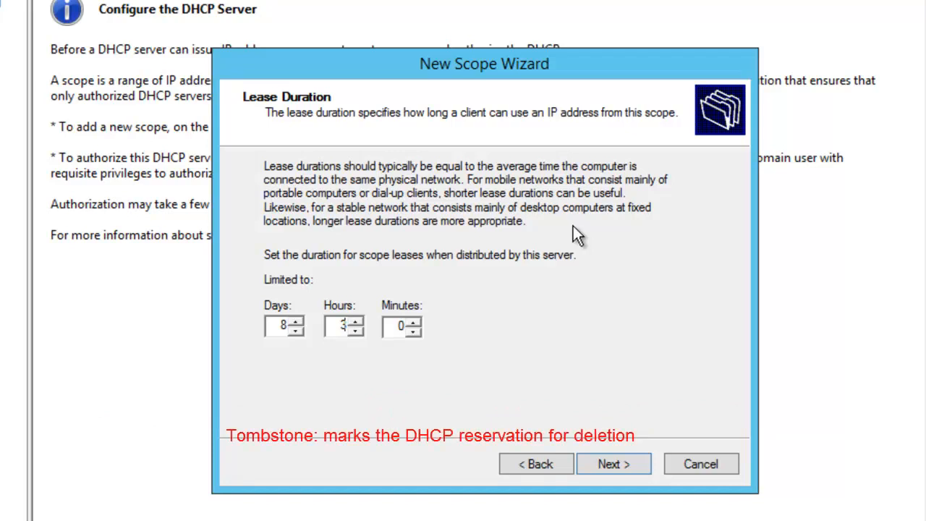
{"action": "double_click", "coordinate": [284, 327]}
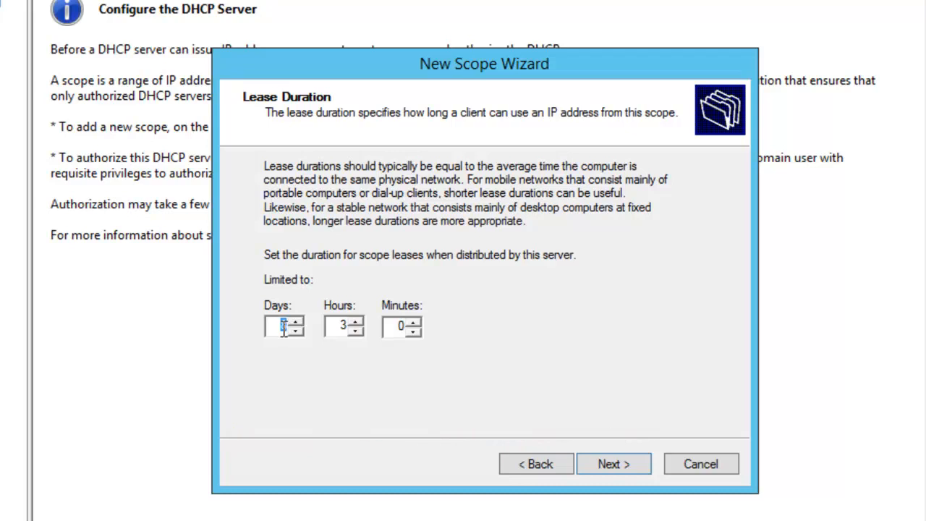
{"action": "type", "text": "0"}
{"action": "left_click", "coordinate": [609, 467]}
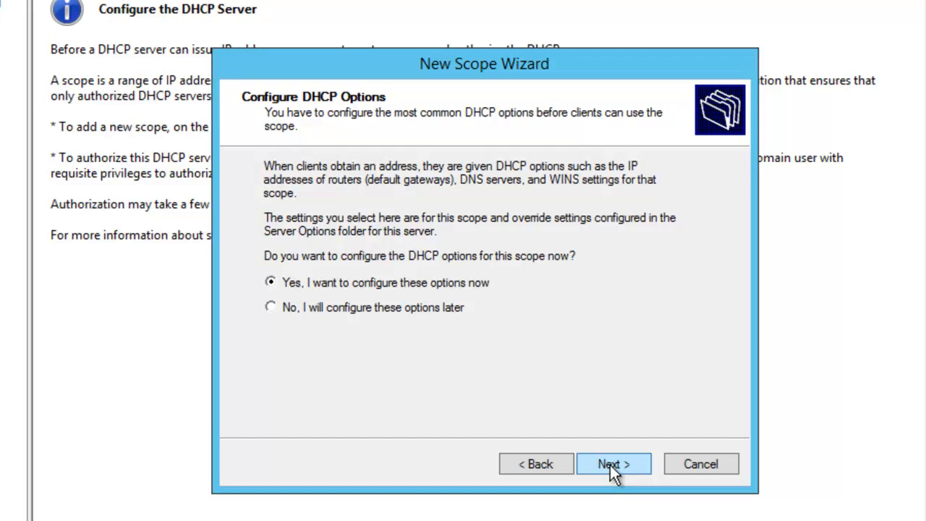
Step: Choose to configure the DHCP options now and add 192.168.25.1 as the router (default gateway)
{"action": "left_click", "coordinate": [610, 465]}
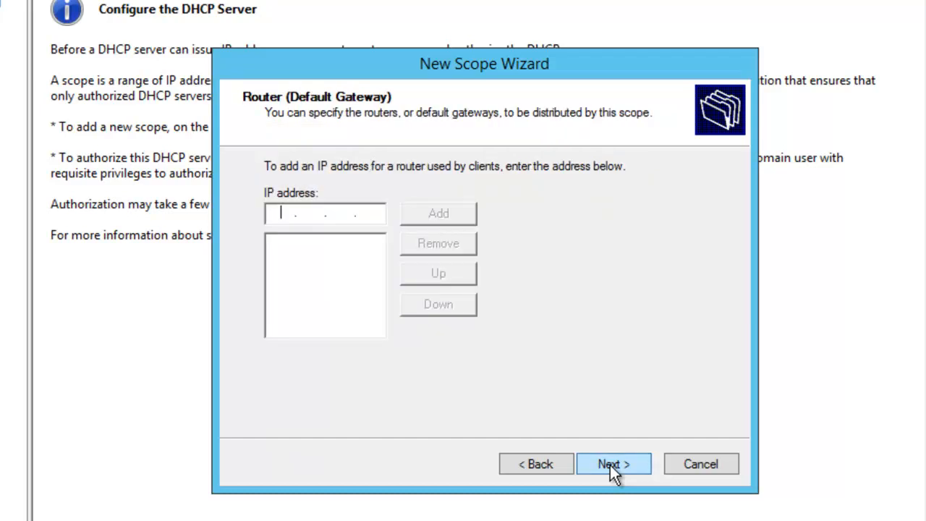
{"action": "type", "text": "192 . 168 . 1 . 1"}
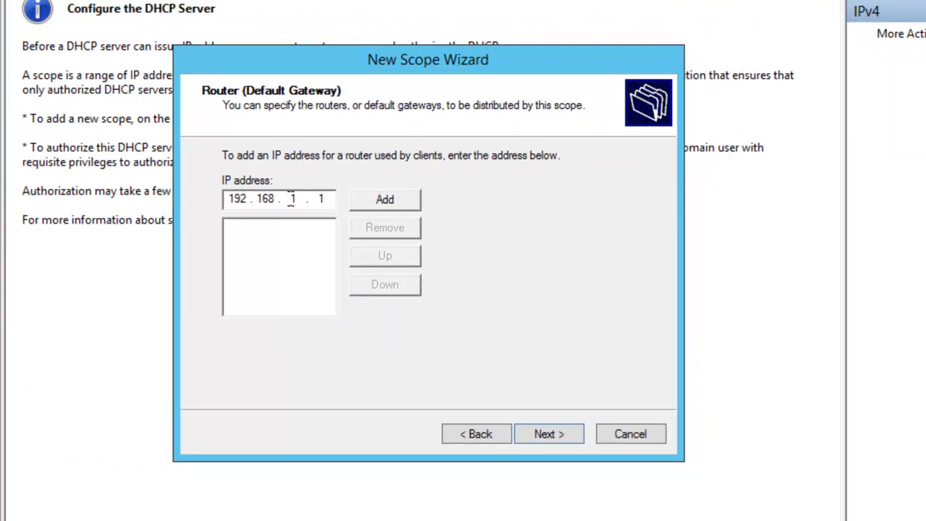
{"action": "type", "text": "25"}
{"action": "left_click", "coordinate": [367, 199]}
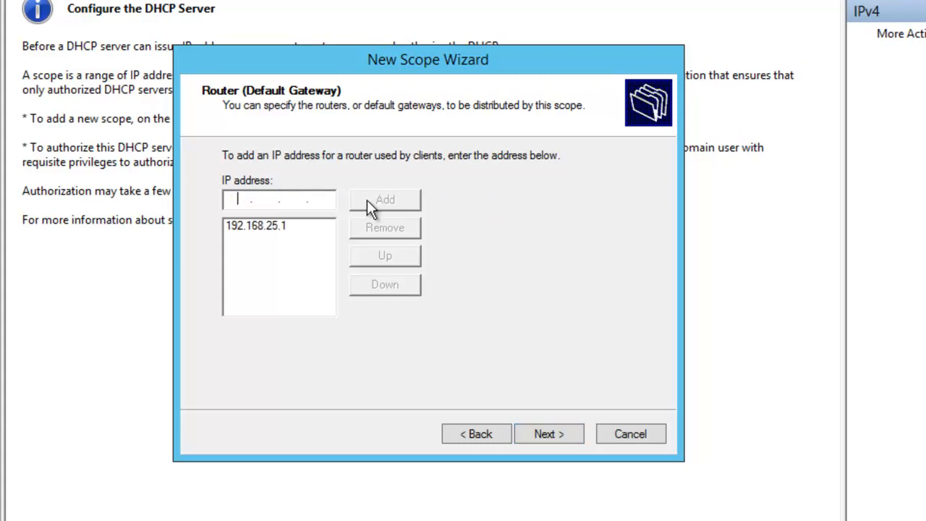
{"action": "left_click", "coordinate": [541, 434]}
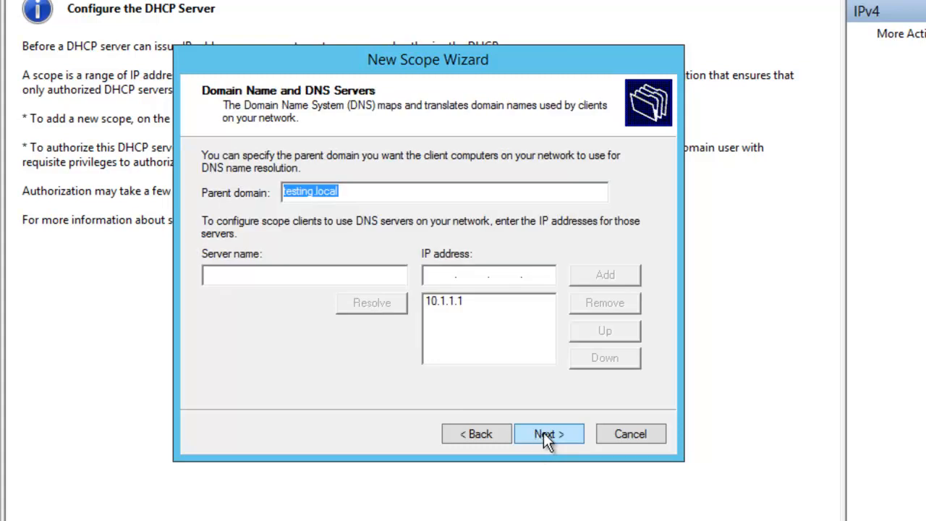
Step: Enter FrankDNS as the DNS server name for the scope
{"action": "left_click", "coordinate": [291, 275]}
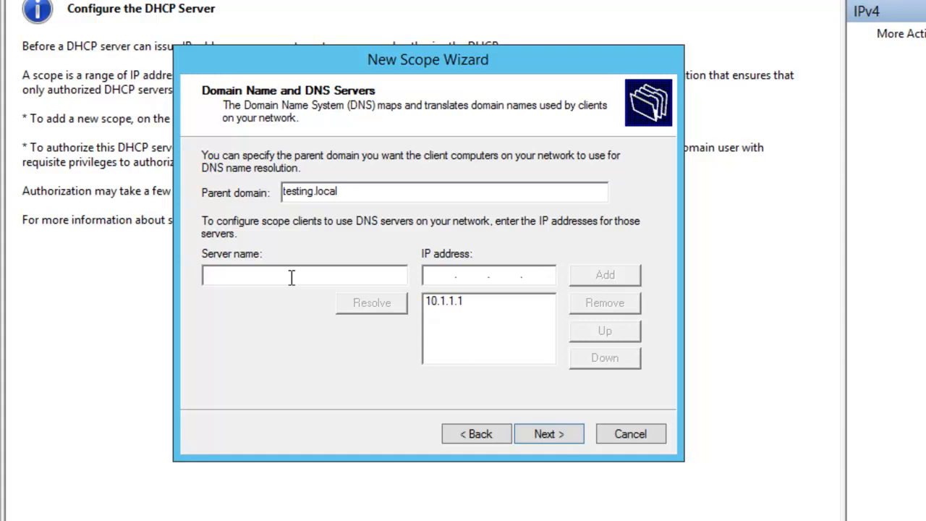
{"action": "type", "text": "FrankDNS"}
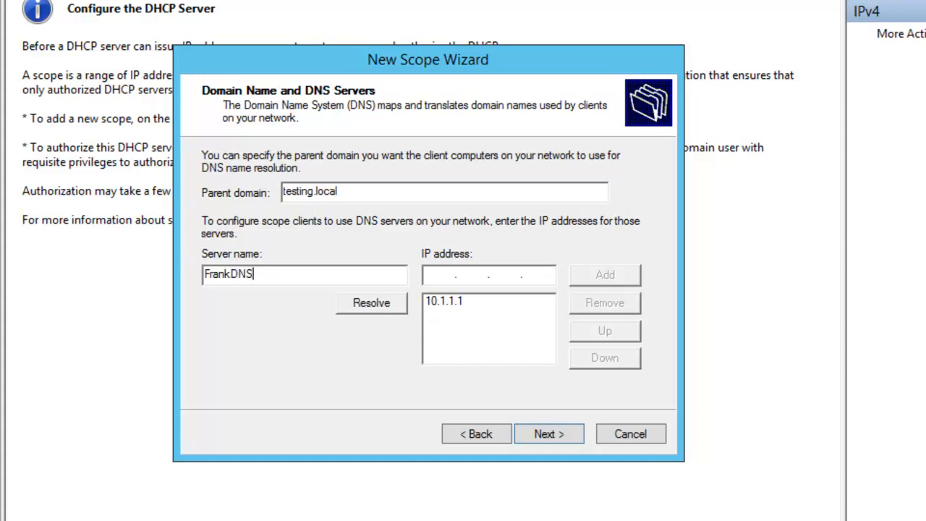
{"action": "key", "text": "Tab"}
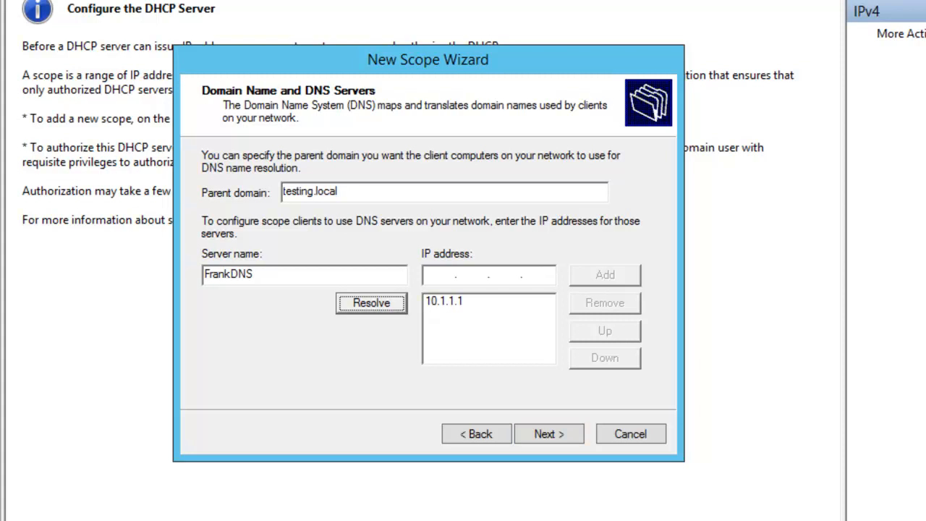
Step: Add 192.168.25.3 to the scope's DNS server addresses and accept it despite the validation warning
{"action": "left_click", "coordinate": [439, 275]}
{"action": "type", "text": "10"}
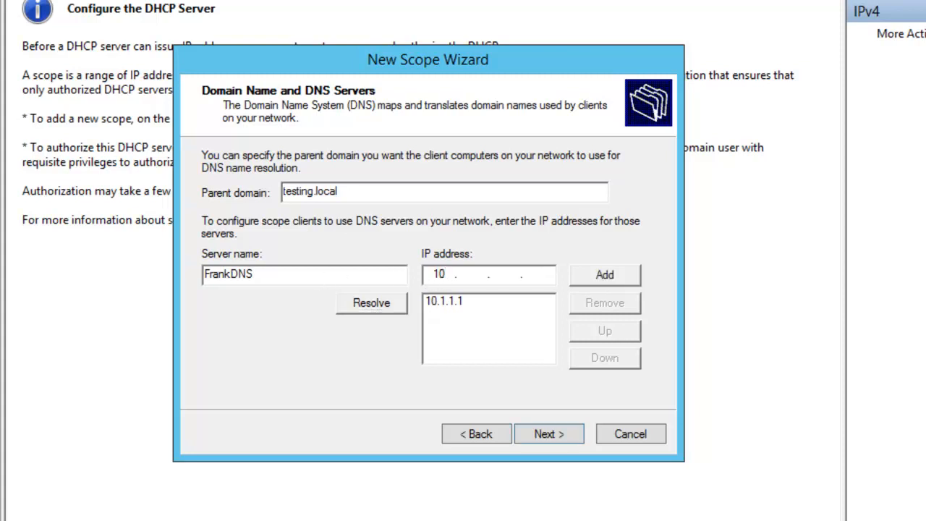
{"action": "key", "text": "BackSpace"}
{"action": "key", "text": "BackSpace"}
{"action": "type", "text": "192 . "}
{"action": "type", "text": "168 . "}
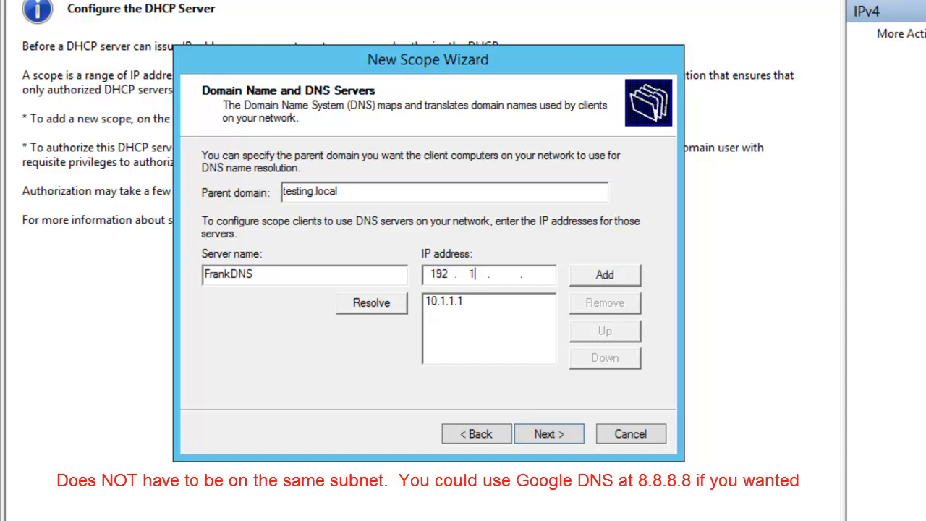
{"action": "type", "text": "25 . 3"}
{"action": "left_click", "coordinate": [594, 273]}
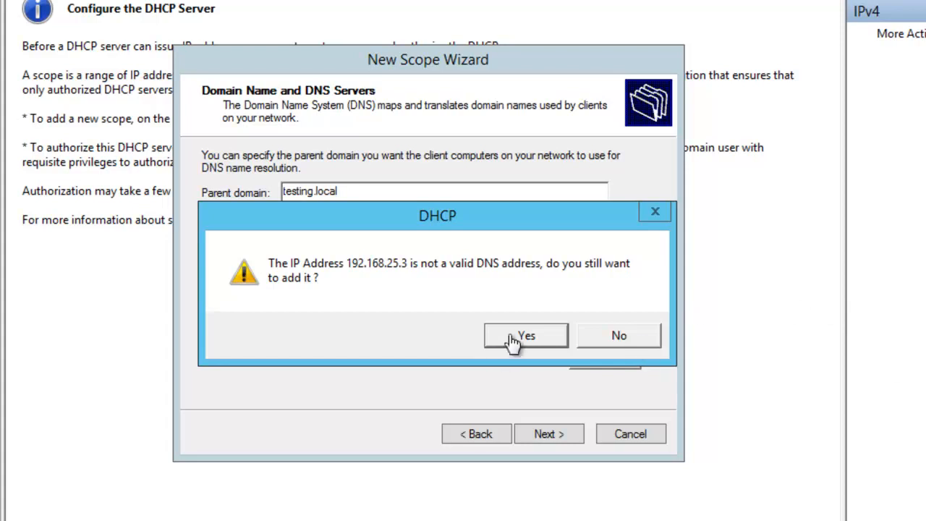
{"action": "left_click", "coordinate": [509, 334]}
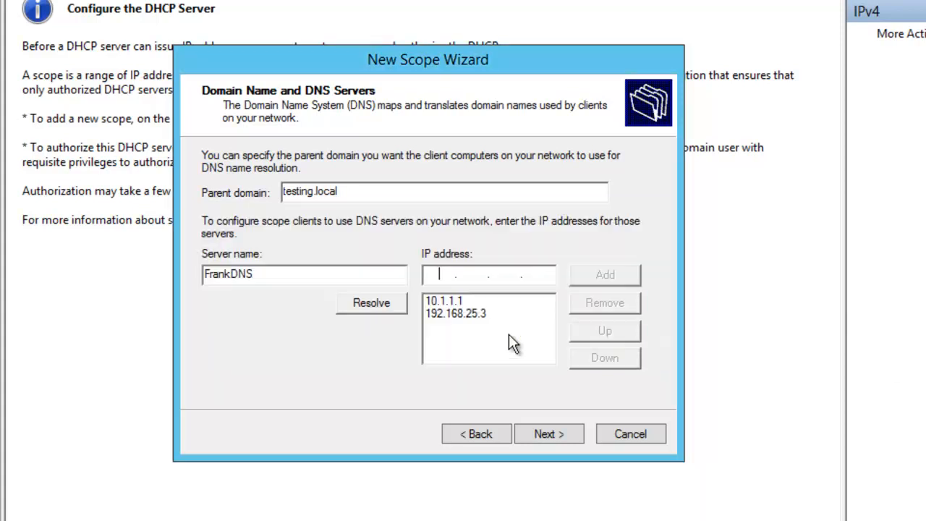
Step: Continue past the WINS servers without adding any, choose to activate the scope now, and finish the wizard
{"action": "left_click", "coordinate": [555, 435]}
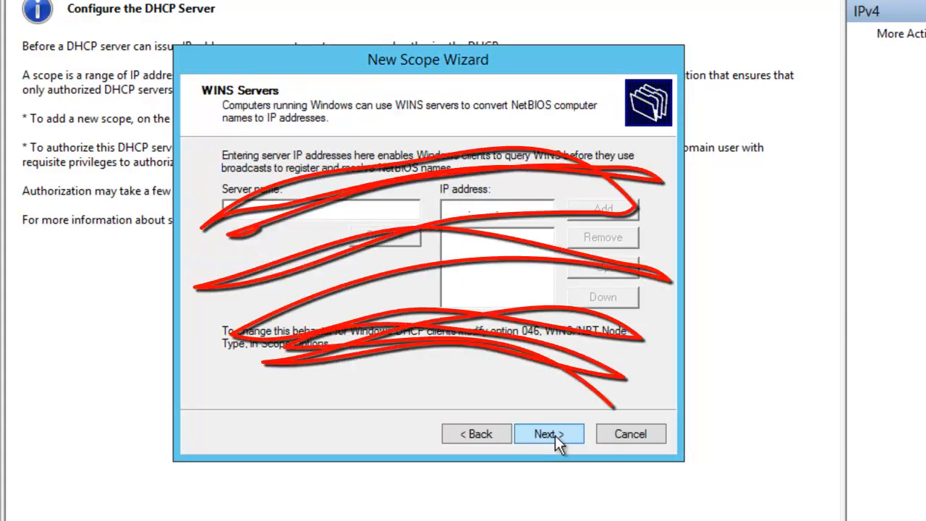
{"action": "left_click", "coordinate": [555, 435]}
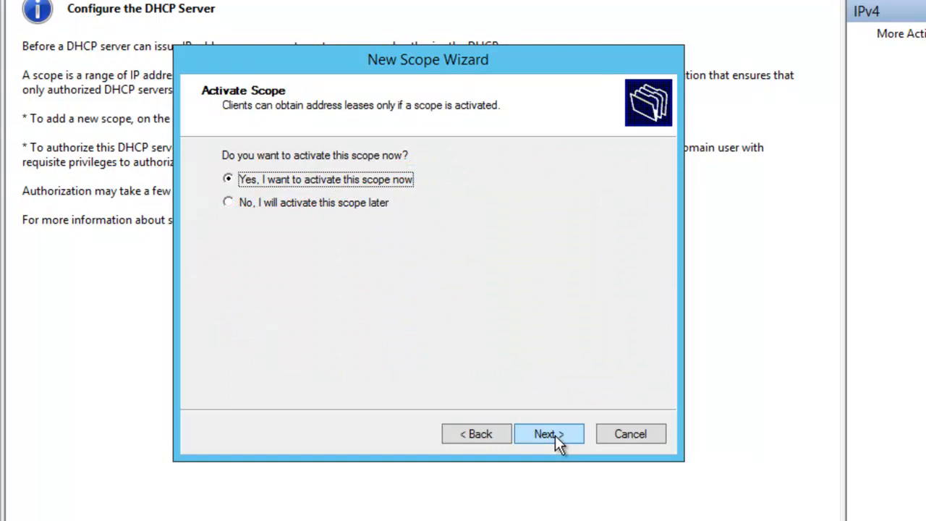
{"action": "left_click", "coordinate": [555, 435]}
{"action": "left_click", "coordinate": [554, 434]}
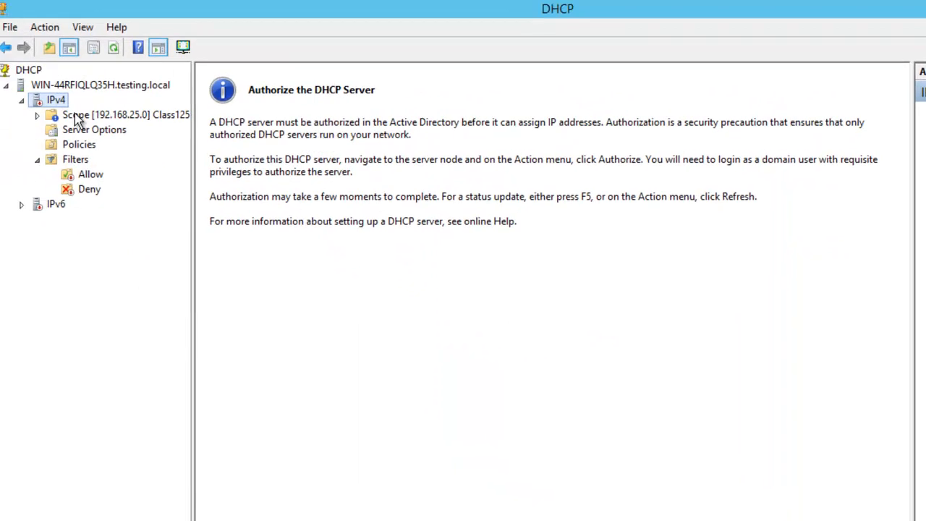
Step: Open the new 192.168.25.0 scope and examine its address pool and address leases
{"action": "left_click", "coordinate": [76, 117]}
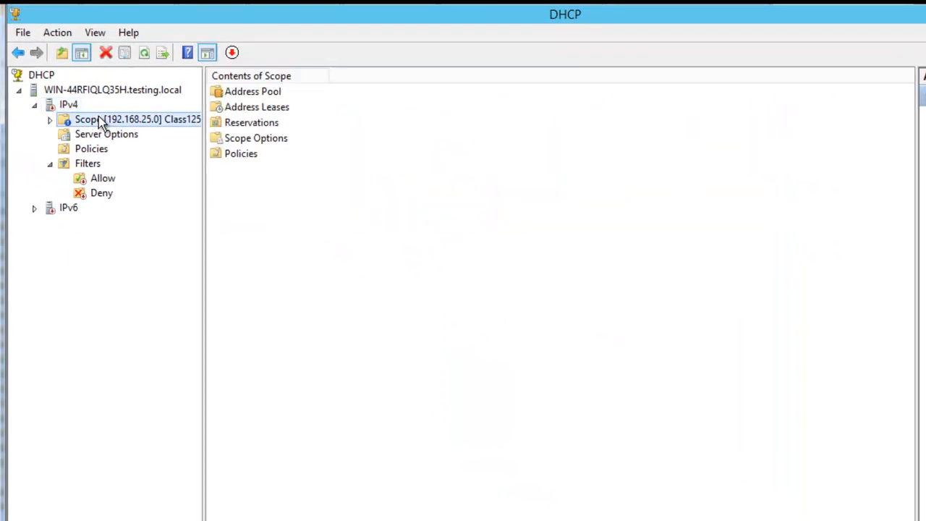
{"action": "double_click", "coordinate": [239, 94]}
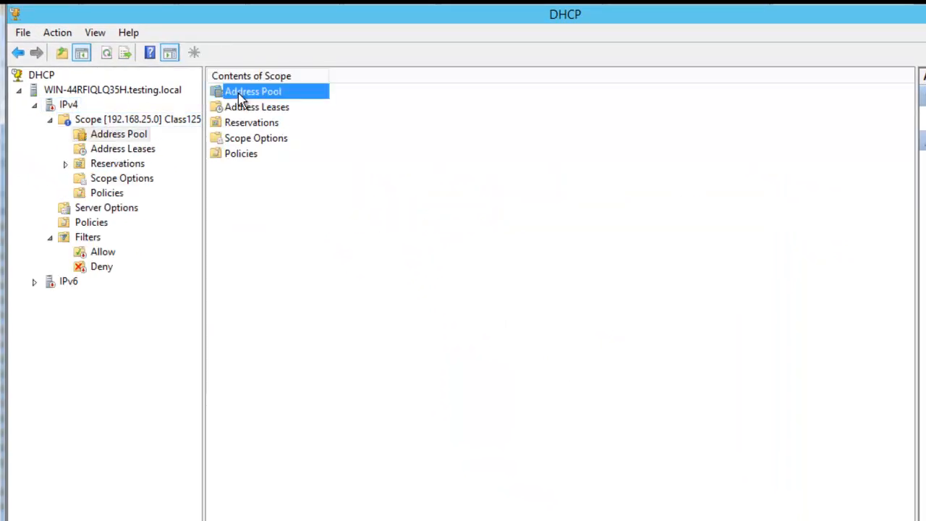
{"action": "left_click", "coordinate": [133, 155]}
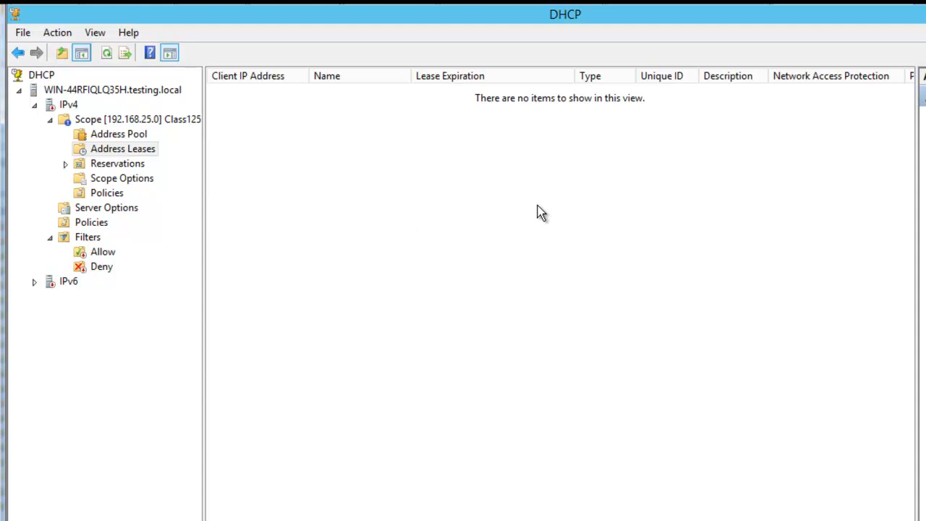
Step: Review the scope's reservations and the fields of the new reservation form, closing it without adding a reservation
{"action": "left_click", "coordinate": [118, 166]}
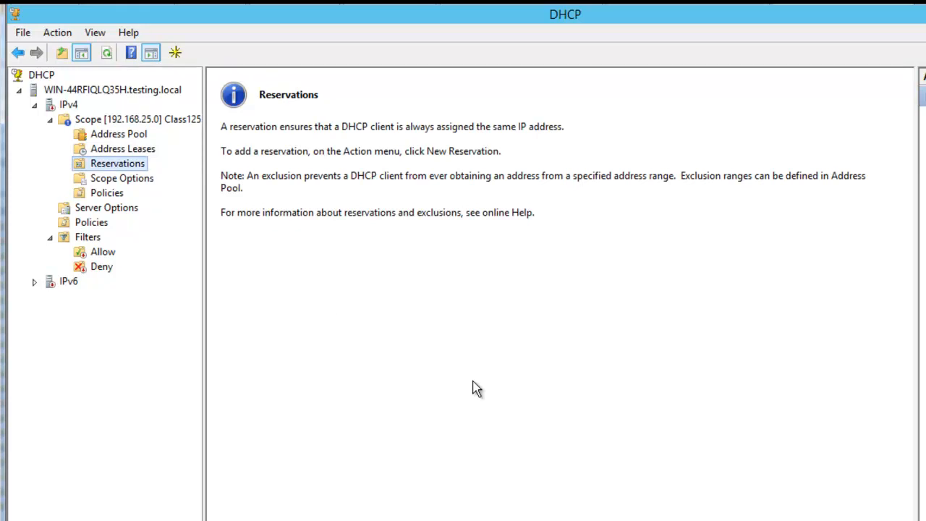
{"action": "left_click", "coordinate": [439, 273]}
{"action": "right_click", "coordinate": [135, 167]}
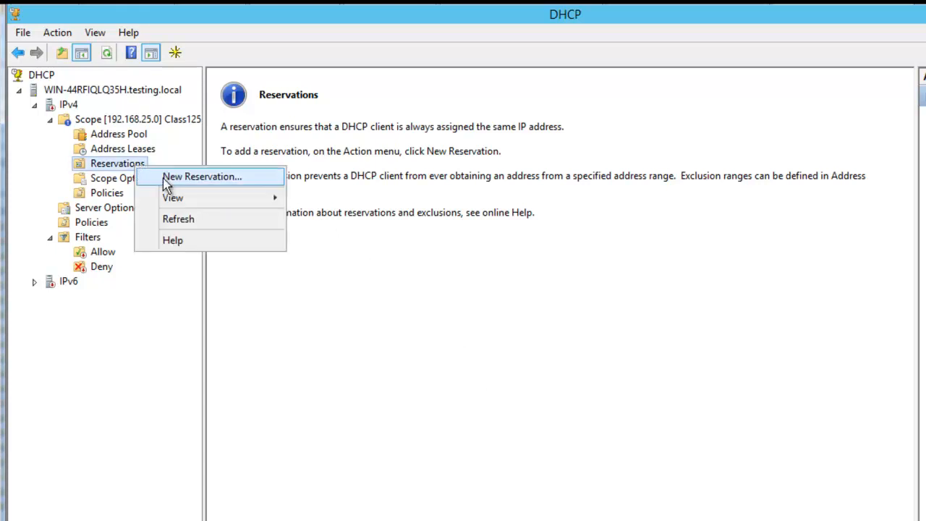
{"action": "left_click", "coordinate": [155, 176]}
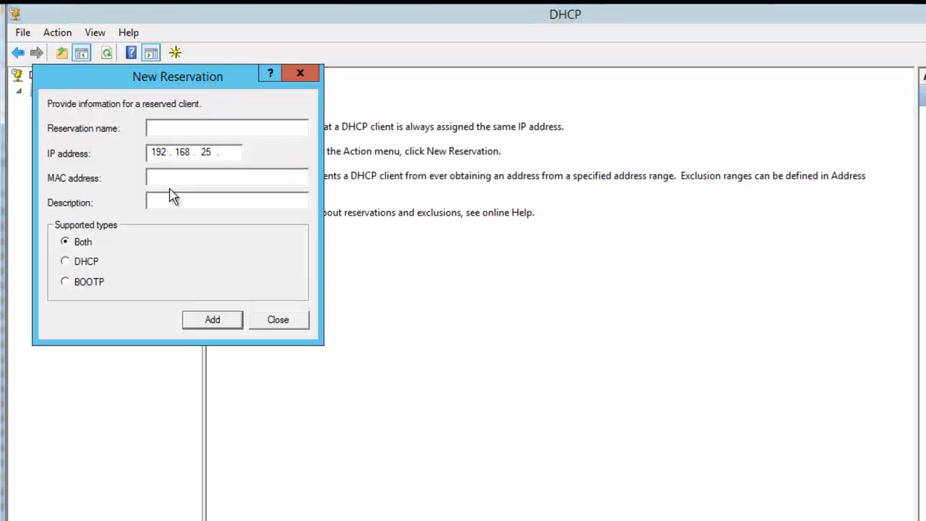
{"action": "left_click", "coordinate": [176, 178]}
{"action": "left_click", "coordinate": [276, 322]}
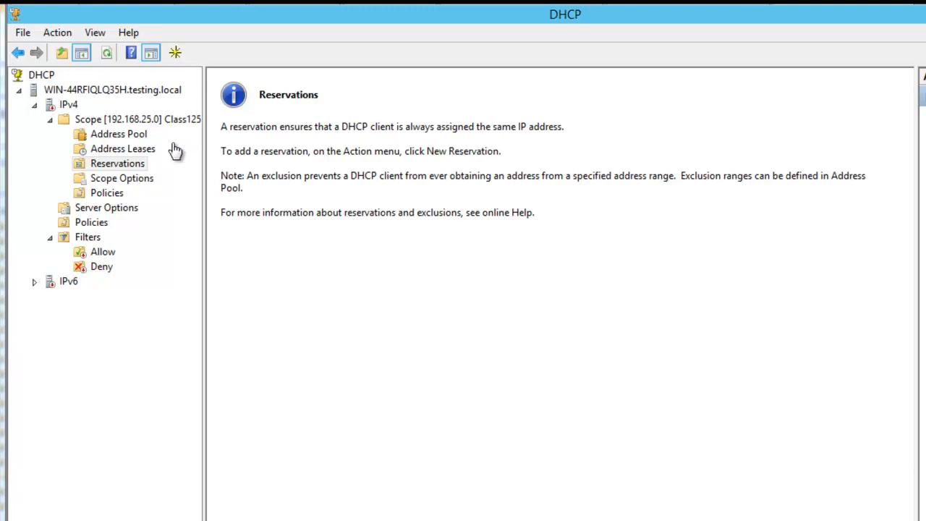
Step: Examine the configured scope options and browse the available options through 028 Broadcast Address, closing without changes
{"action": "left_click", "coordinate": [115, 180]}
{"action": "right_click", "coordinate": [353, 184]}
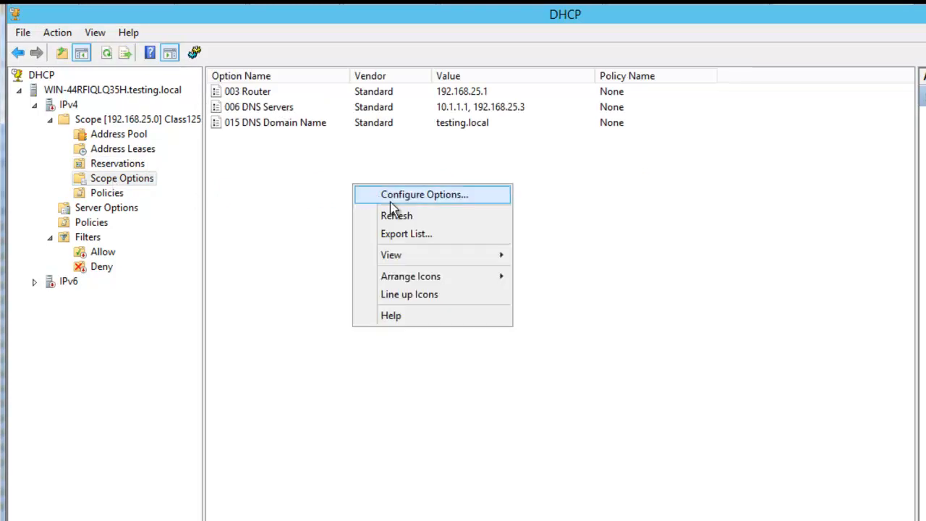
{"action": "left_click", "coordinate": [386, 196]}
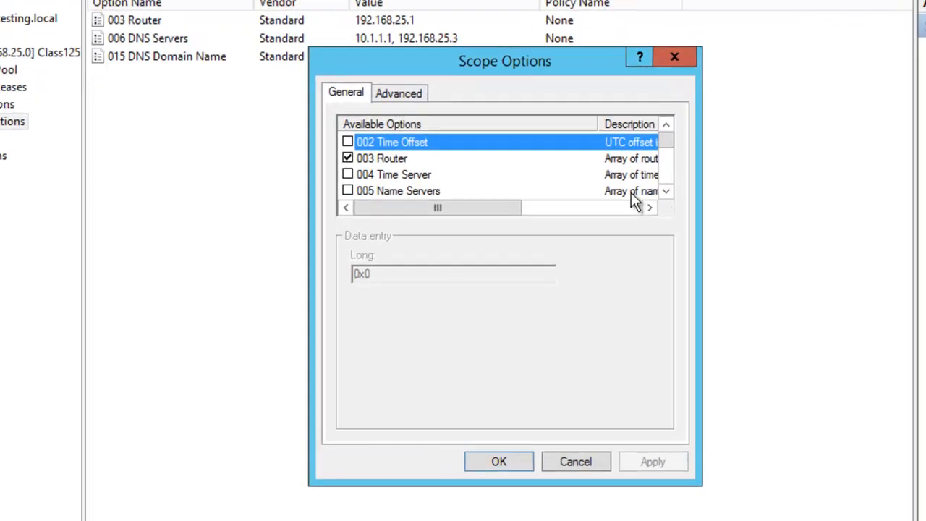
{"action": "left_click", "coordinate": [526, 222]}
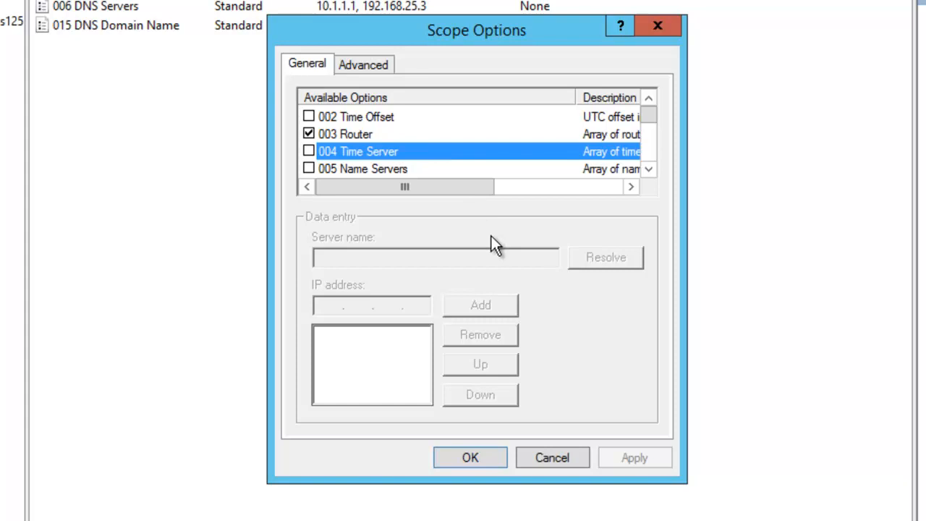
{"action": "left_click", "coordinate": [649, 170]}
{"action": "left_click", "coordinate": [649, 169]}
{"action": "left_click", "coordinate": [649, 169]}
{"action": "left_click", "coordinate": [649, 170]}
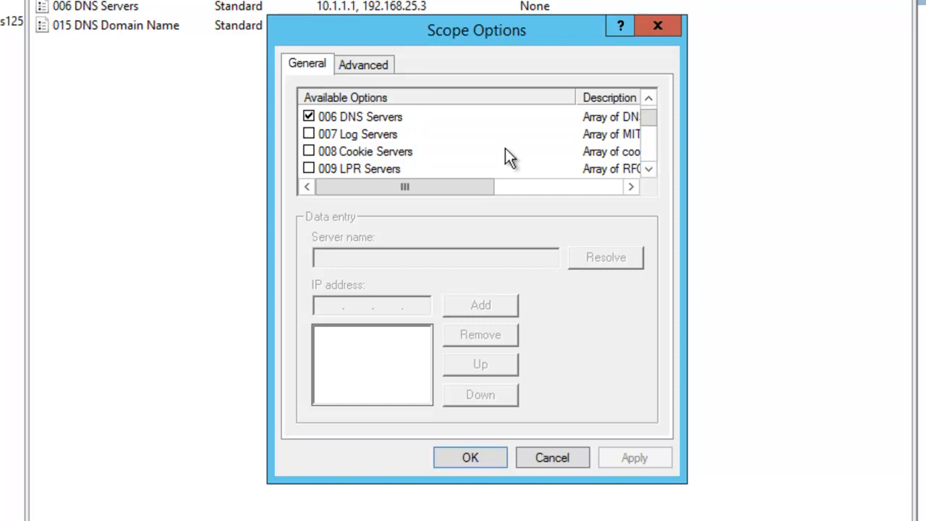
{"action": "left_click", "coordinate": [500, 138]}
{"action": "left_click", "coordinate": [649, 169]}
{"action": "left_click", "coordinate": [649, 168]}
{"action": "left_click", "coordinate": [649, 168]}
{"action": "left_click", "coordinate": [649, 169]}
{"action": "left_click", "coordinate": [649, 168]}
{"action": "left_click", "coordinate": [649, 170]}
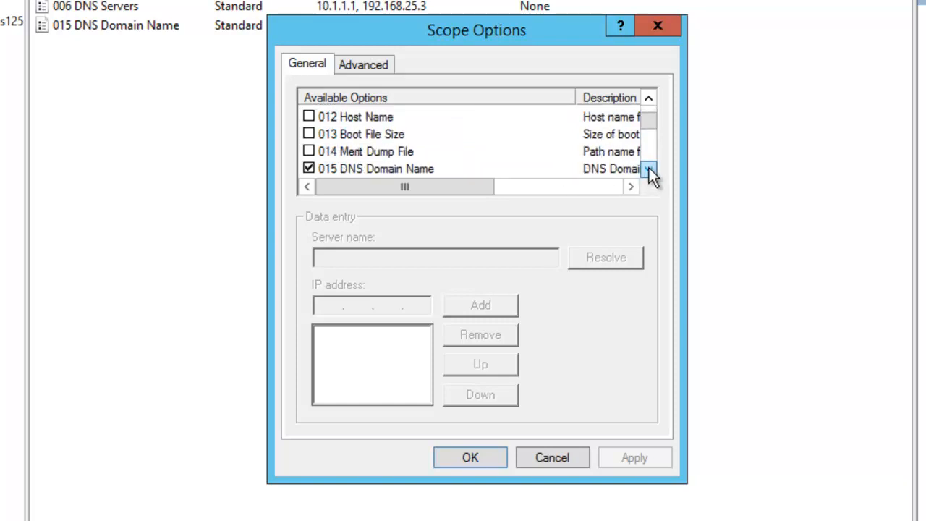
{"action": "left_click", "coordinate": [649, 169]}
{"action": "left_click", "coordinate": [649, 169]}
{"action": "triple_click", "coordinate": [649, 168]}
{"action": "double_click", "coordinate": [649, 168]}
{"action": "triple_click", "coordinate": [649, 168]}
{"action": "double_click", "coordinate": [649, 168]}
{"action": "double_click", "coordinate": [649, 168]}
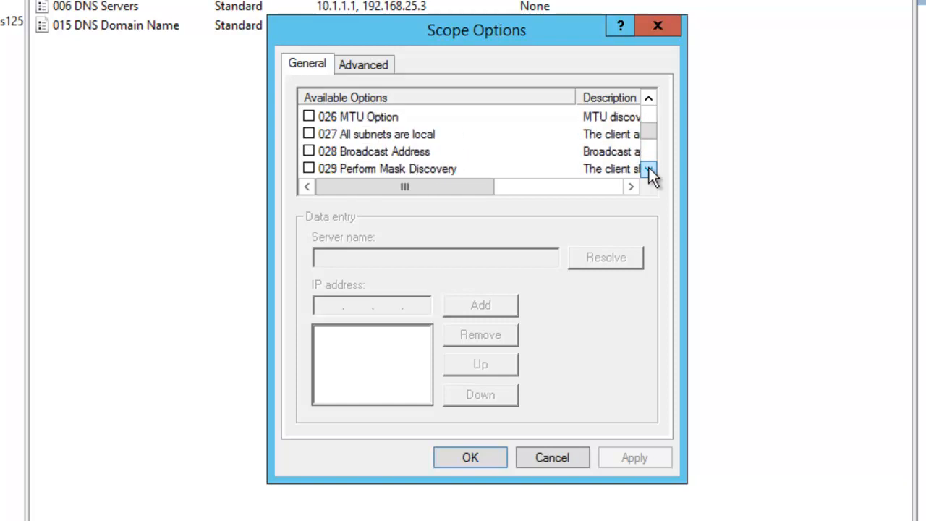
{"action": "left_click", "coordinate": [649, 168]}
{"action": "left_click", "coordinate": [439, 133]}
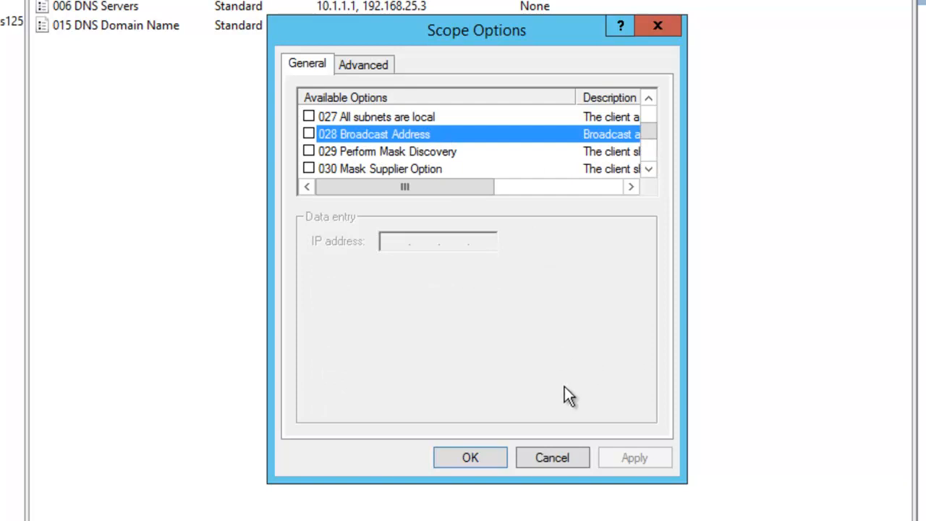
{"action": "left_click", "coordinate": [566, 462]}
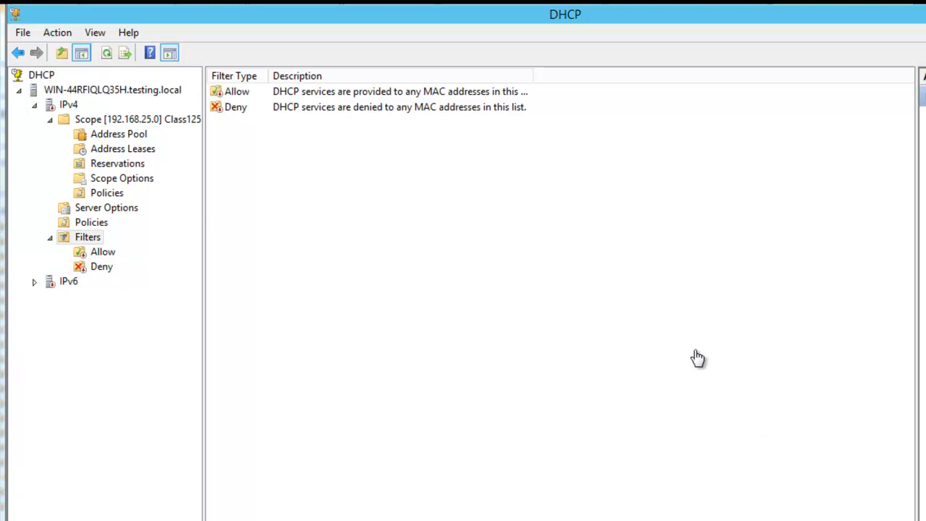
Step: Widen the description column of the IPv4 filters and examine the Allow and Deny filter descriptions
{"action": "left_click_drag", "start_coordinate": [534, 74], "coordinate": [589, 74]}
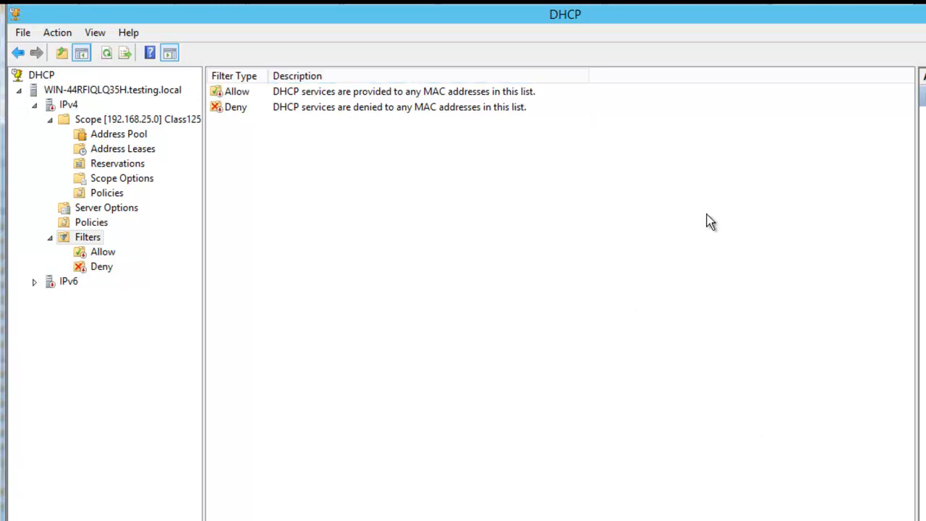
{"action": "left_click", "coordinate": [488, 97]}
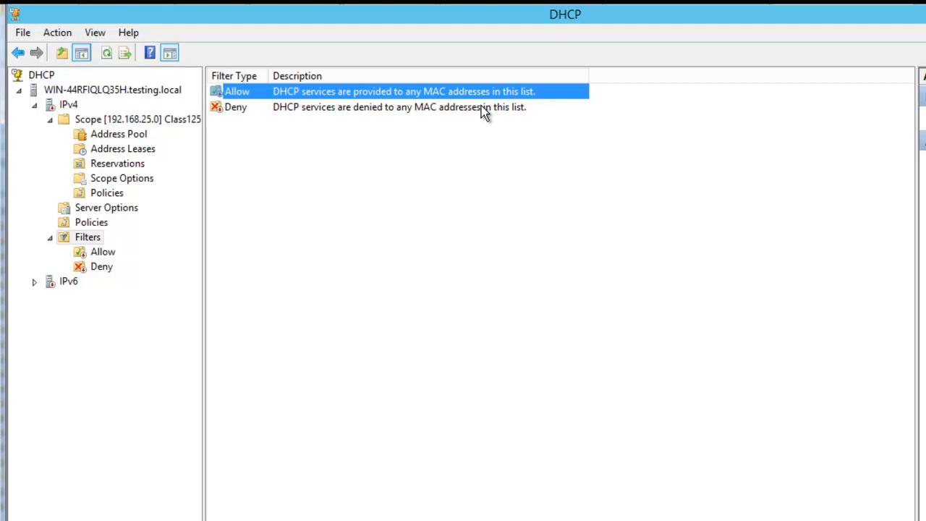
{"action": "left_click", "coordinate": [483, 108]}
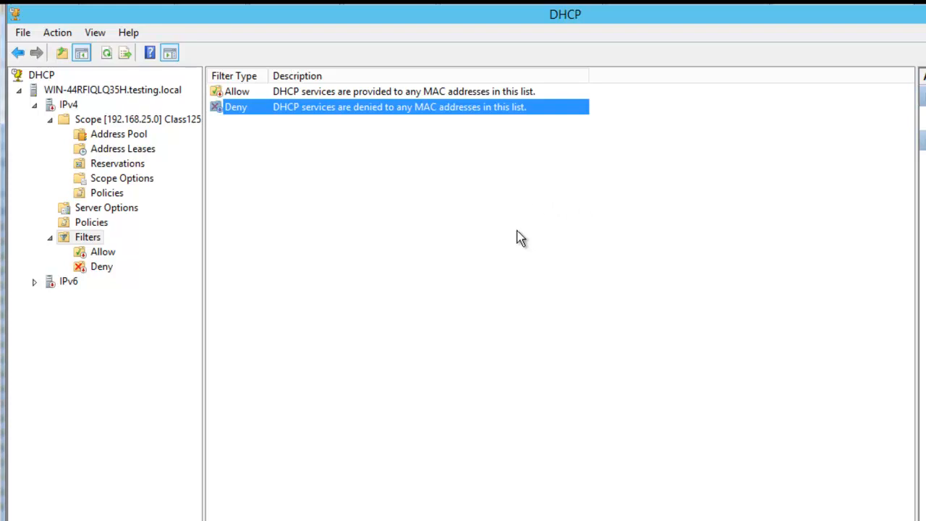
Step: Start another new IPv4 scope, name it slash28, and continue to the IP address range
{"action": "left_click", "coordinate": [122, 121]}
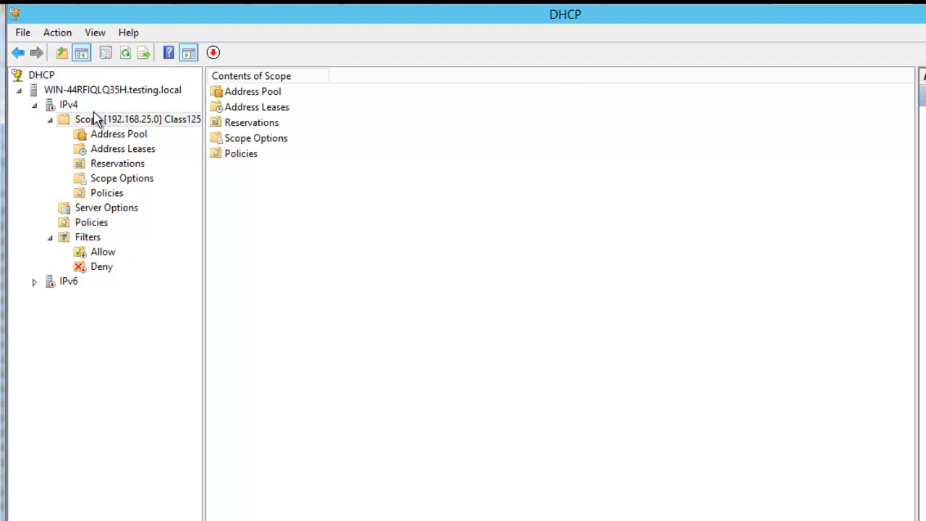
{"action": "left_click", "coordinate": [71, 107]}
{"action": "right_click", "coordinate": [71, 107]}
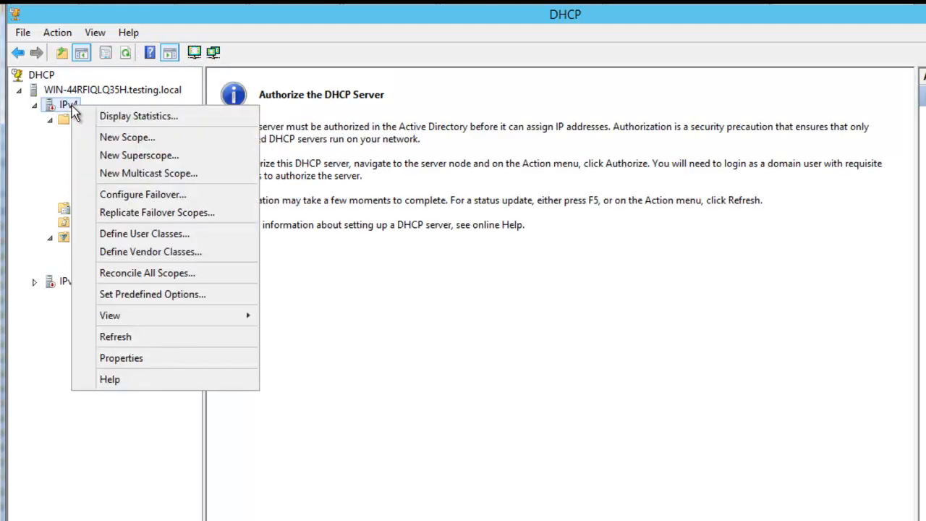
{"action": "left_click", "coordinate": [116, 138]}
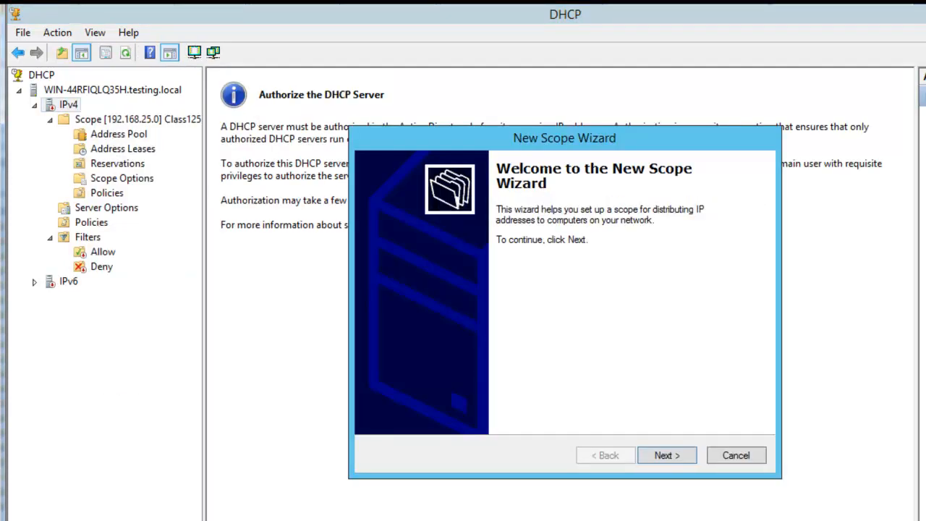
{"action": "left_click", "coordinate": [665, 456]}
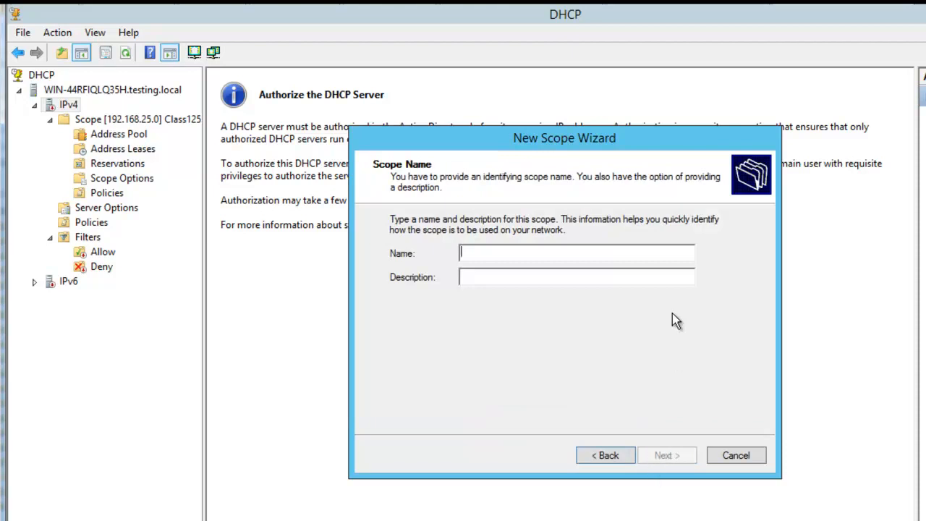
{"action": "type", "text": "slash"}
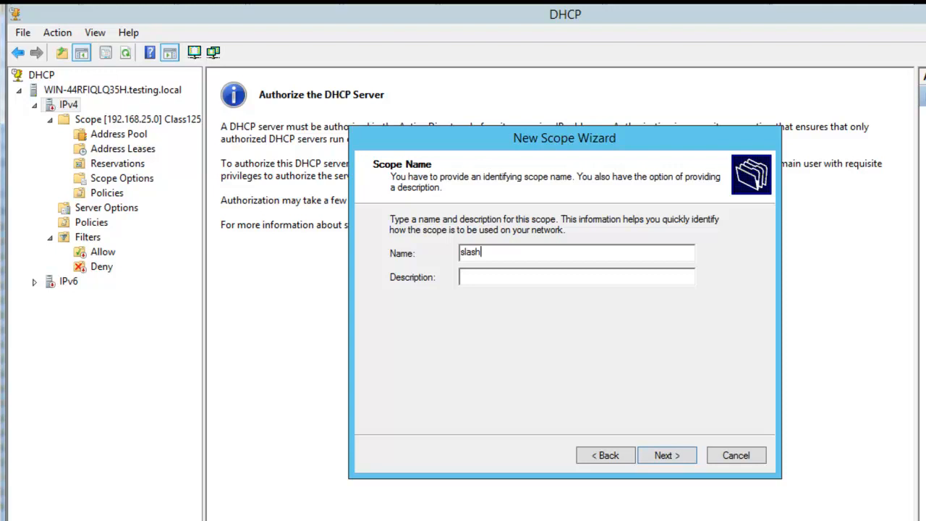
{"action": "type", "text": "28"}
{"action": "left_click", "coordinate": [679, 457]}
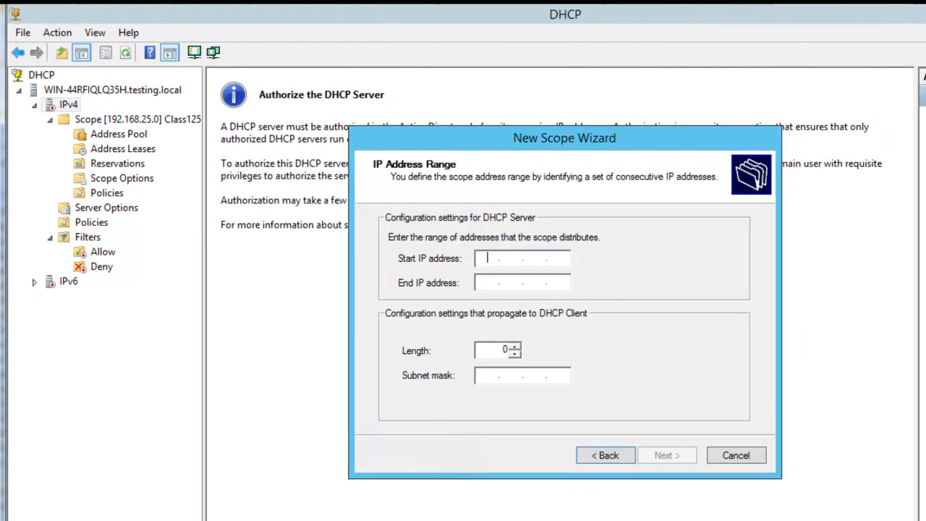
Step: Bring the IP Classes and Binary.xlsx workbook into view and check the /28 column's binary place value in row 11
{"action": "left_click_drag", "start_coordinate": [925, 73], "coordinate": [614, 65]}
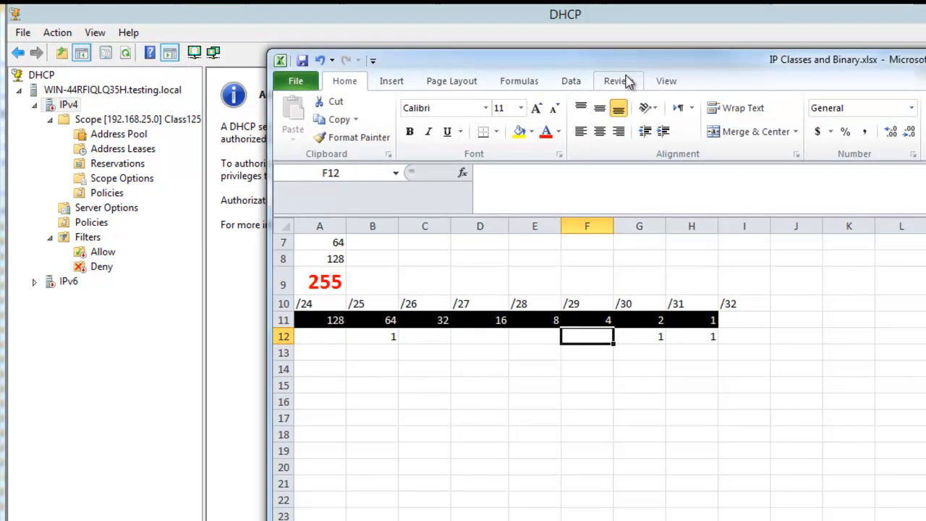
{"action": "left_click", "coordinate": [529, 335]}
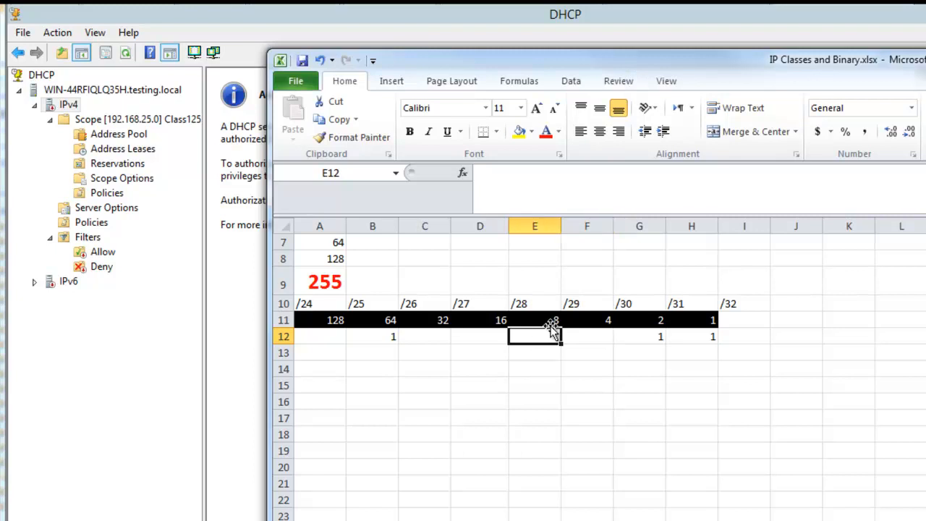
{"action": "left_click", "coordinate": [539, 322]}
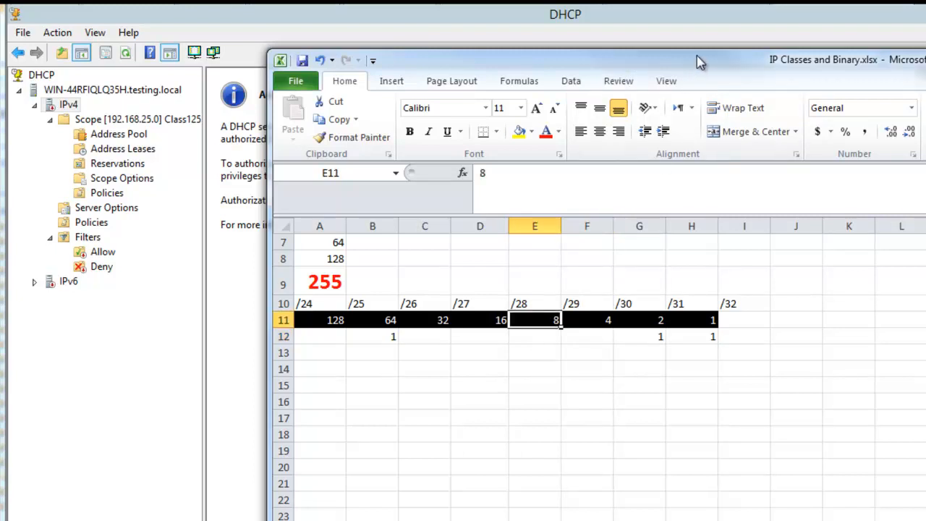
{"action": "left_click_drag", "start_coordinate": [691, 61], "coordinate": [925, 65]}
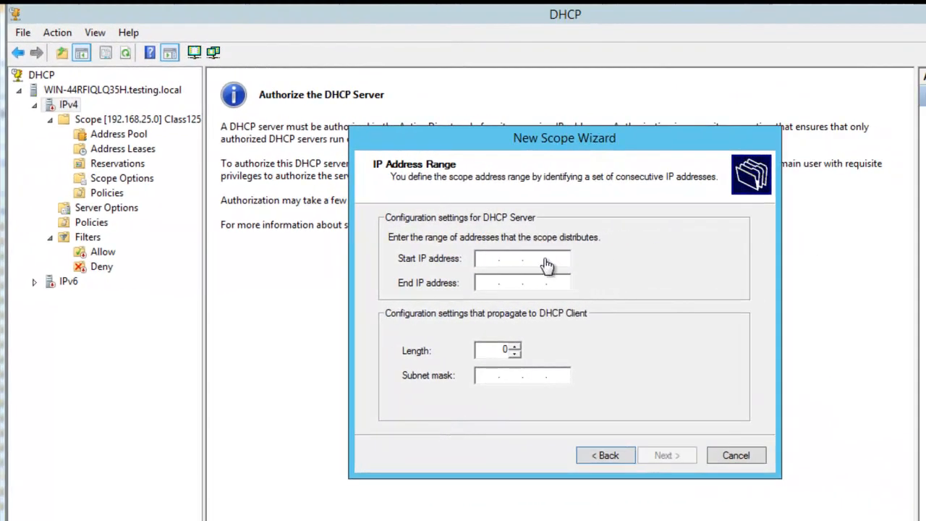
Step: Set the new scope's start IP address to 192.168.26.10
{"action": "left_click", "coordinate": [488, 260]}
{"action": "type", "text": "192."}
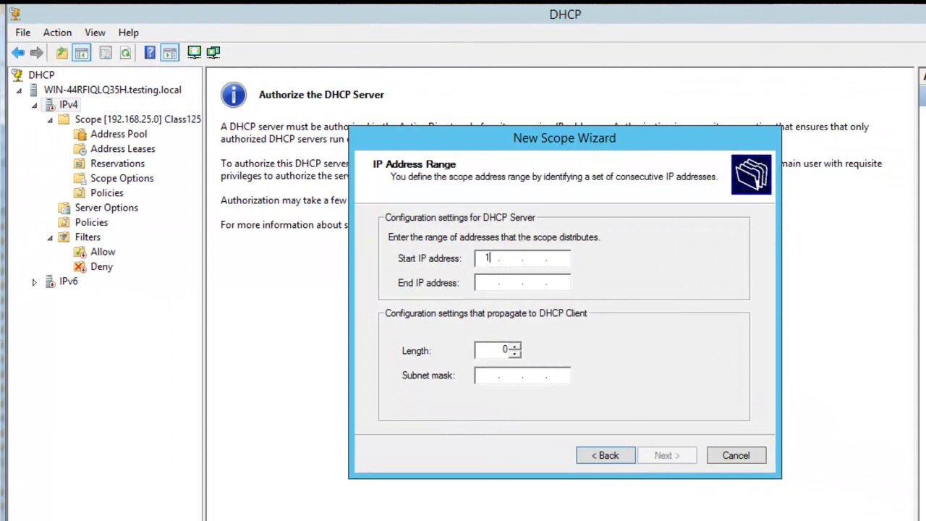
{"action": "type", "text": "168.26.10"}
Step: Set the scope's end IP address to 192.168.26.18
{"action": "left_click", "coordinate": [488, 289]}
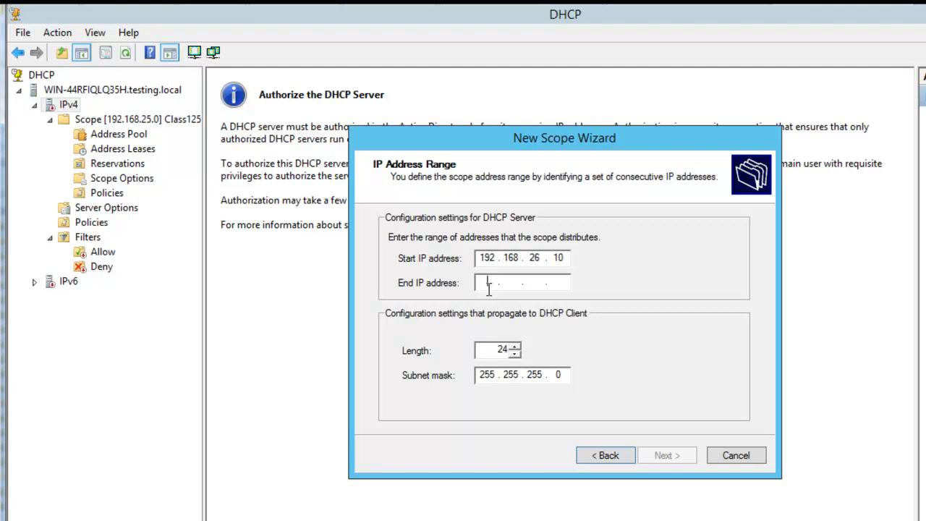
{"action": "type", "text": "192 . 168 . 26 ."}
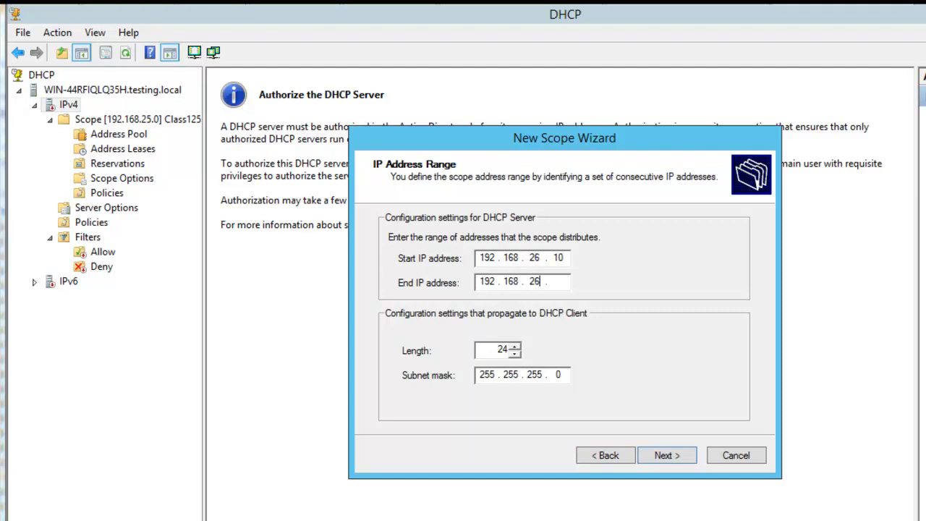
{"action": "left_click", "coordinate": [562, 279]}
{"action": "type", "text": "18"}
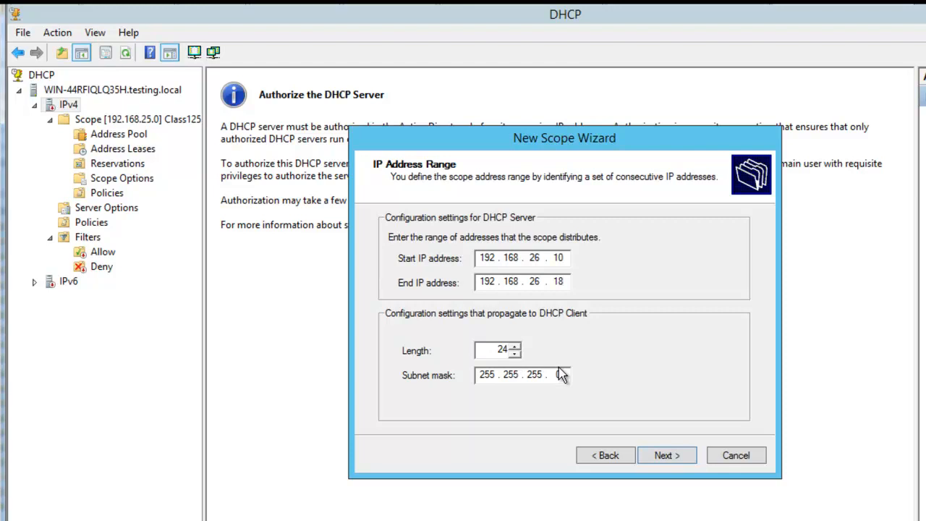
Step: Set the subnet mask length to 28
{"action": "left_click", "coordinate": [515, 346]}
{"action": "left_click", "coordinate": [516, 346]}
{"action": "left_click", "coordinate": [516, 347]}
{"action": "left_click", "coordinate": [516, 347]}
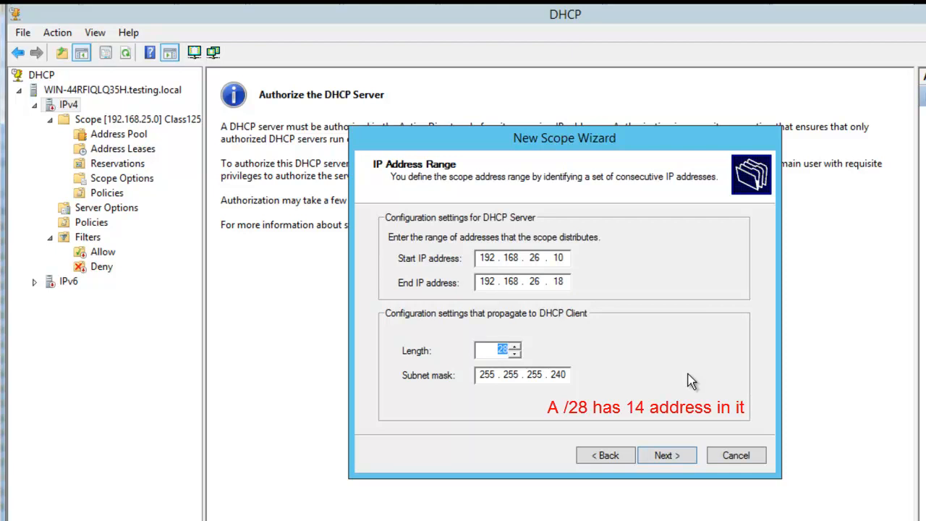
Step: Try to continue with the current range, return to the address range, and retry with 192.168.26.15 as the end address
{"action": "left_click", "coordinate": [665, 461]}
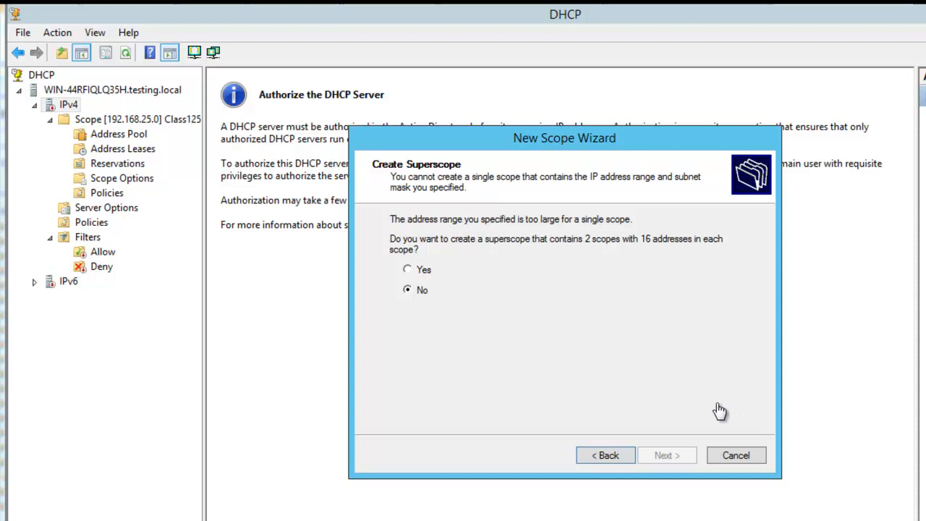
{"action": "left_click", "coordinate": [590, 457]}
{"action": "left_click", "coordinate": [568, 281]}
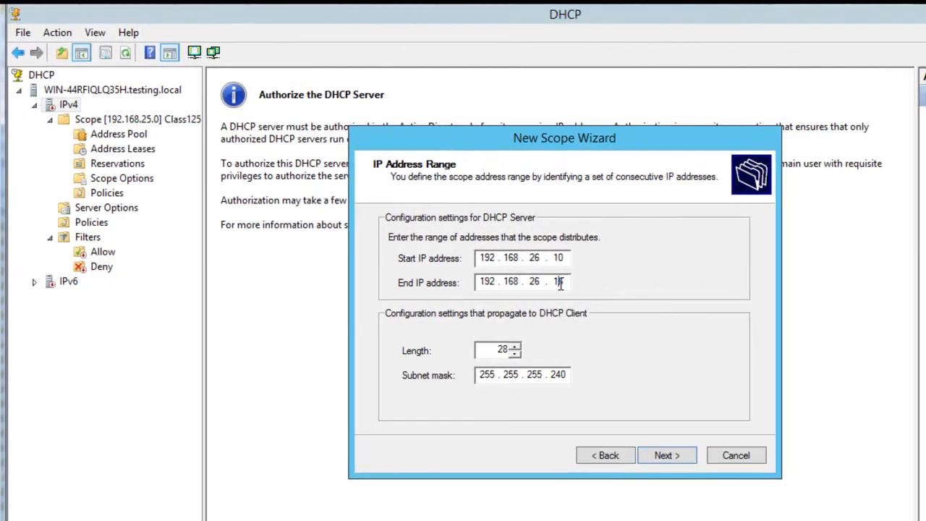
{"action": "double_click", "coordinate": [559, 282]}
{"action": "type", "text": "15"}
{"action": "left_click", "coordinate": [668, 458]}
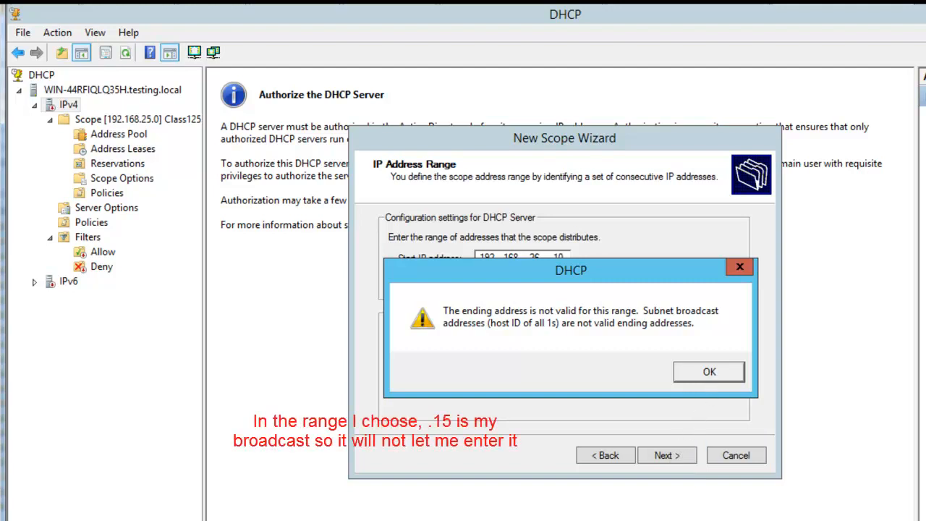
{"action": "left_click", "coordinate": [698, 374]}
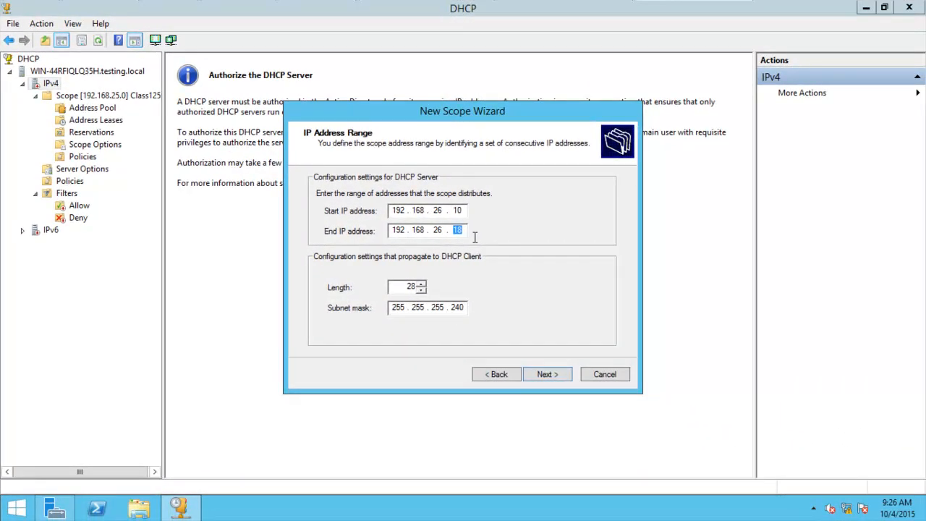
Step: Set the end IP address to 192.168.26.14 and continue without exclusions, keeping the default lease duration
{"action": "type", "text": "14"}
{"action": "left_click", "coordinate": [546, 377]}
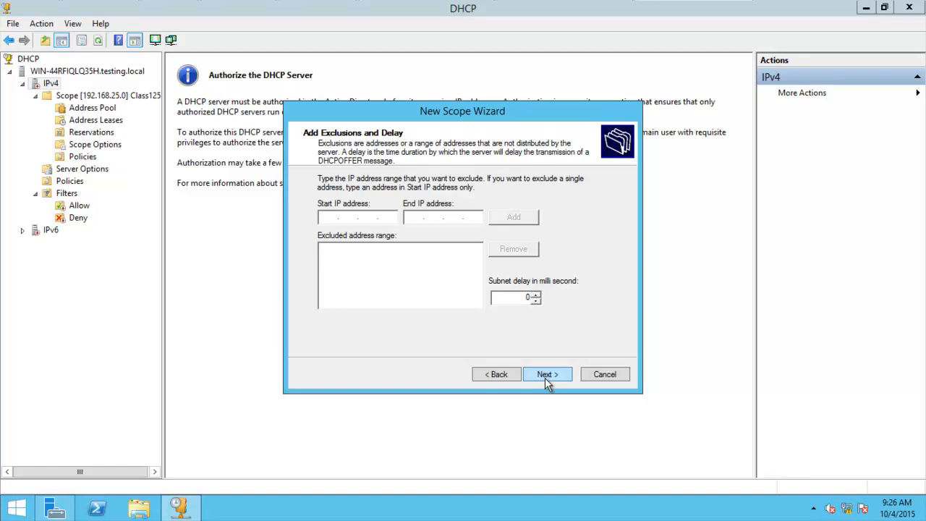
{"action": "left_click", "coordinate": [545, 376]}
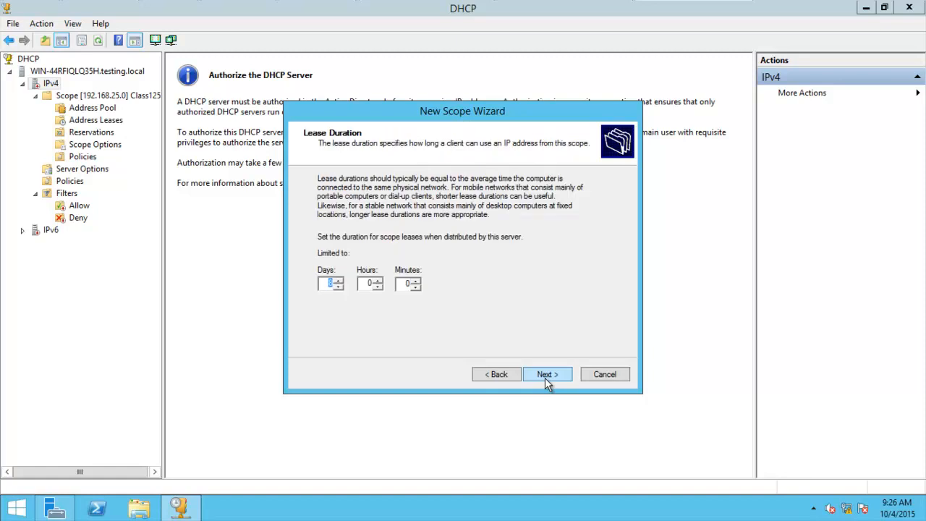
{"action": "left_click", "coordinate": [545, 377]}
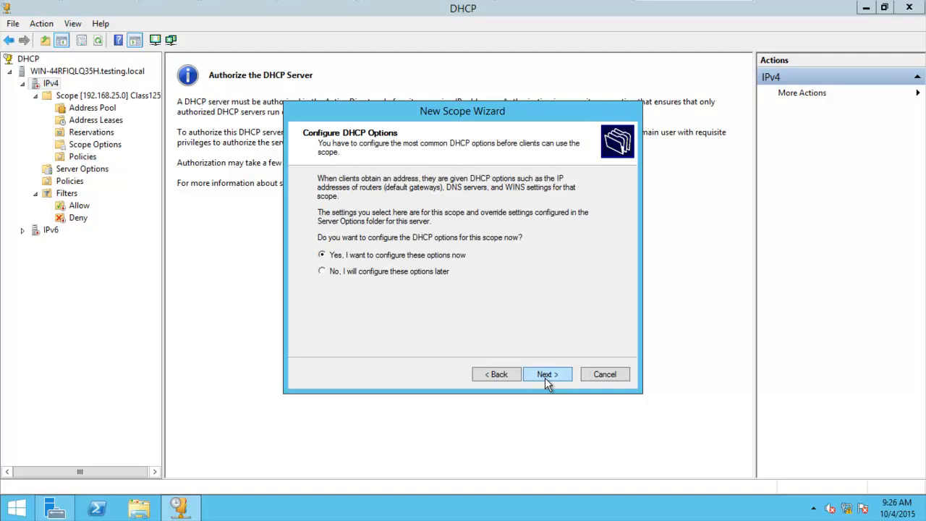
Step: Choose to configure the scope's DHCP options later and finish creating the scope
{"action": "left_click", "coordinate": [403, 272]}
{"action": "left_click", "coordinate": [544, 379]}
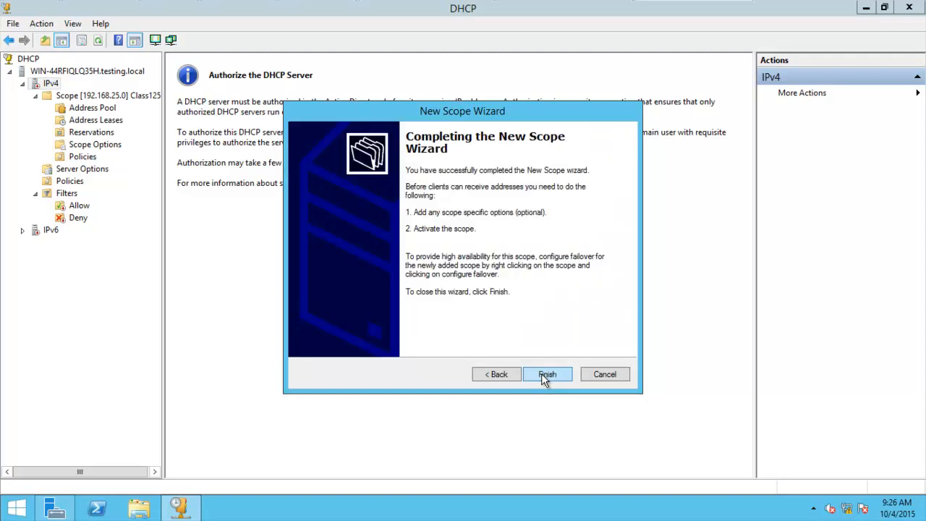
{"action": "left_click", "coordinate": [544, 378]}
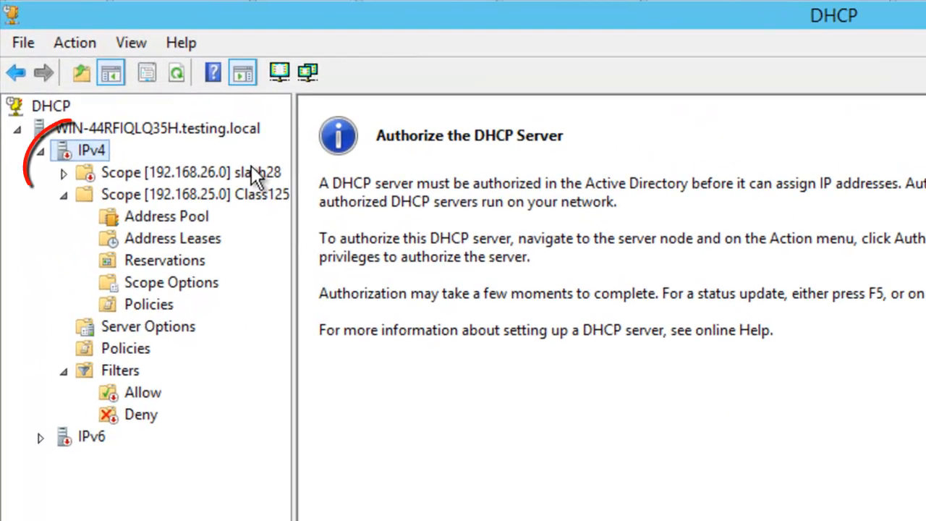
Step: Expand the slash28 scope under IPv4 and open its list of available commands
{"action": "double_click", "coordinate": [257, 173]}
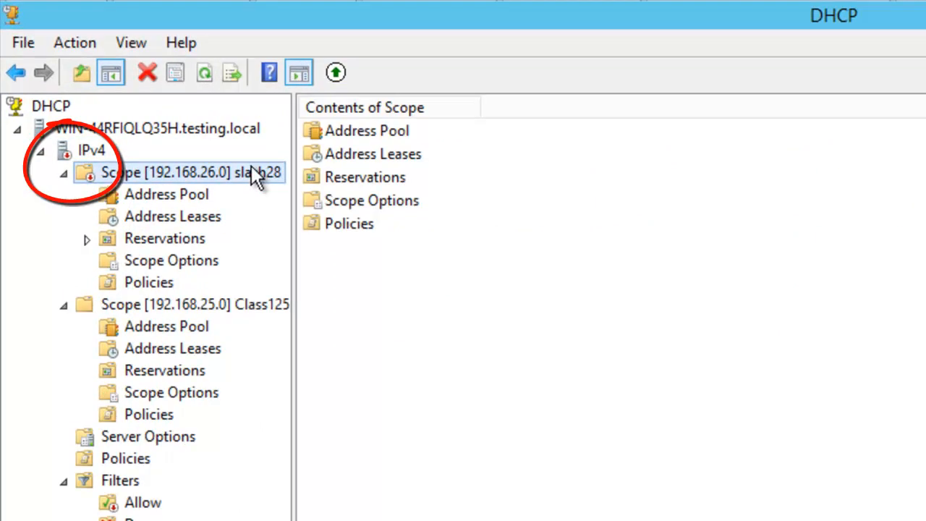
{"action": "right_click", "coordinate": [257, 176]}
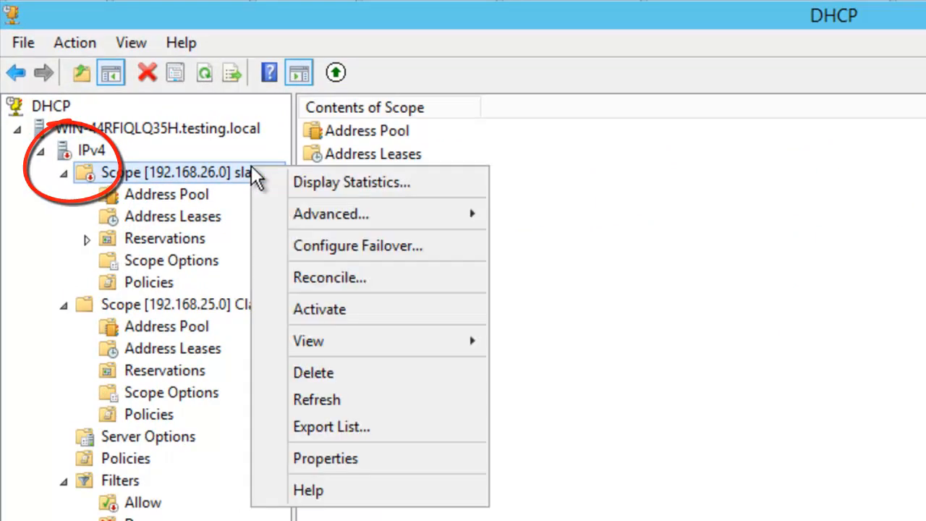